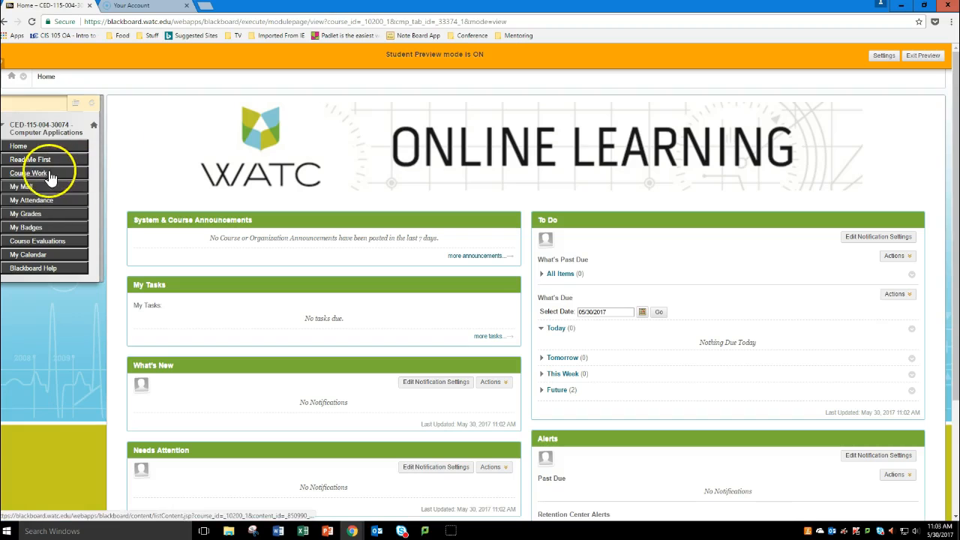
Step: Open the World Wide Communications Flyer assignment in the Word 2016 folder of the course work
click(171, 222)
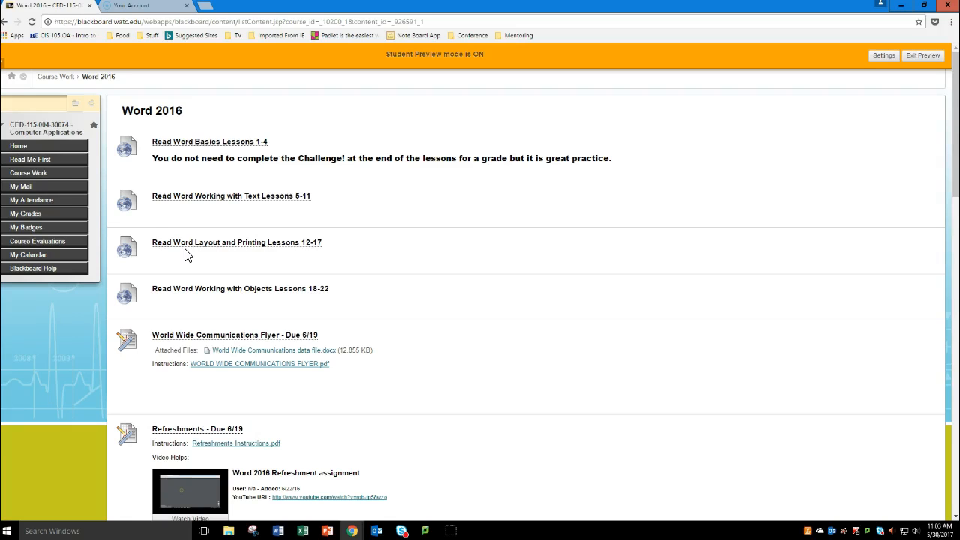
click(177, 341)
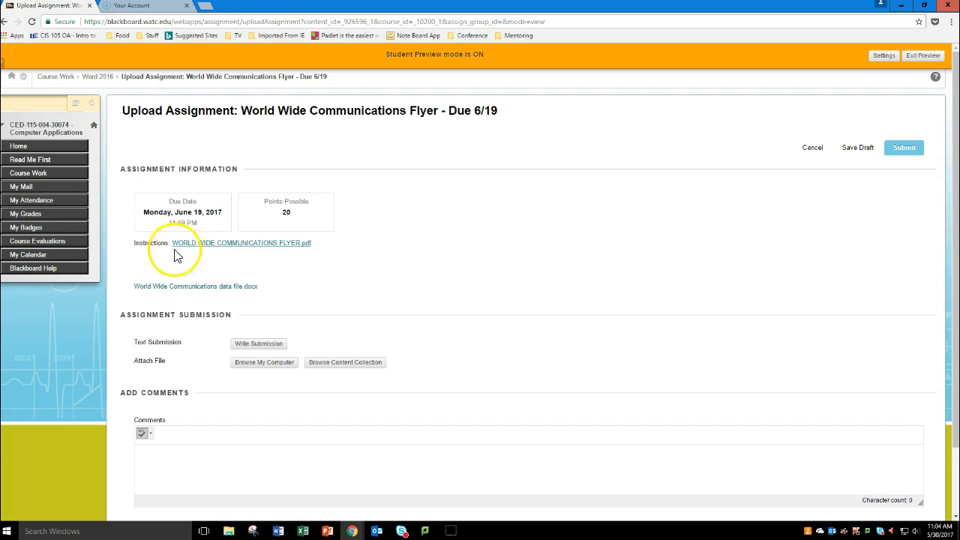
click(36, 172)
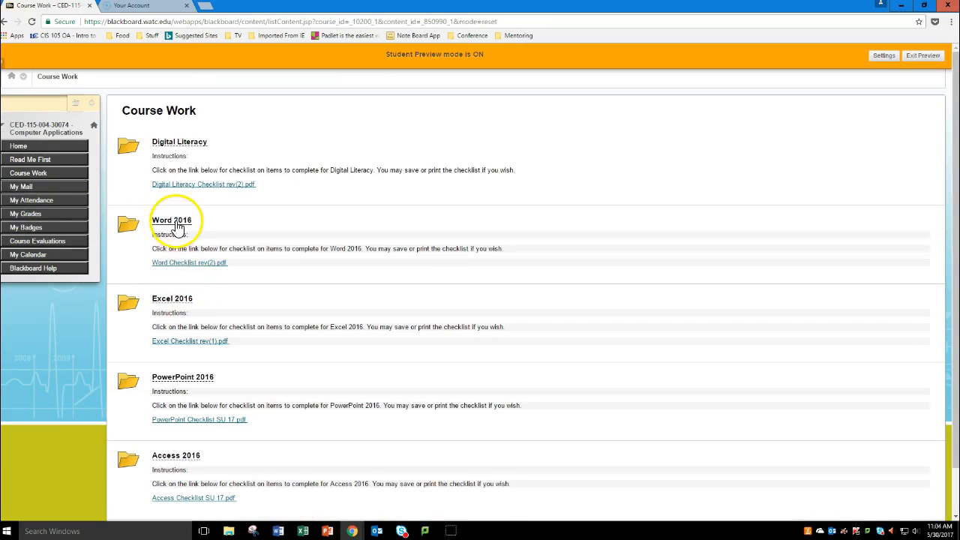
click(172, 221)
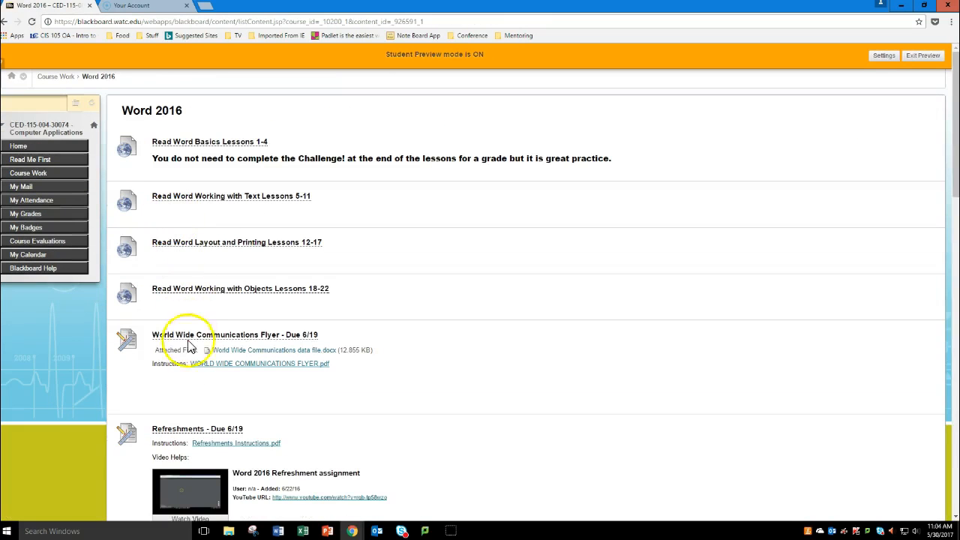
click(180, 335)
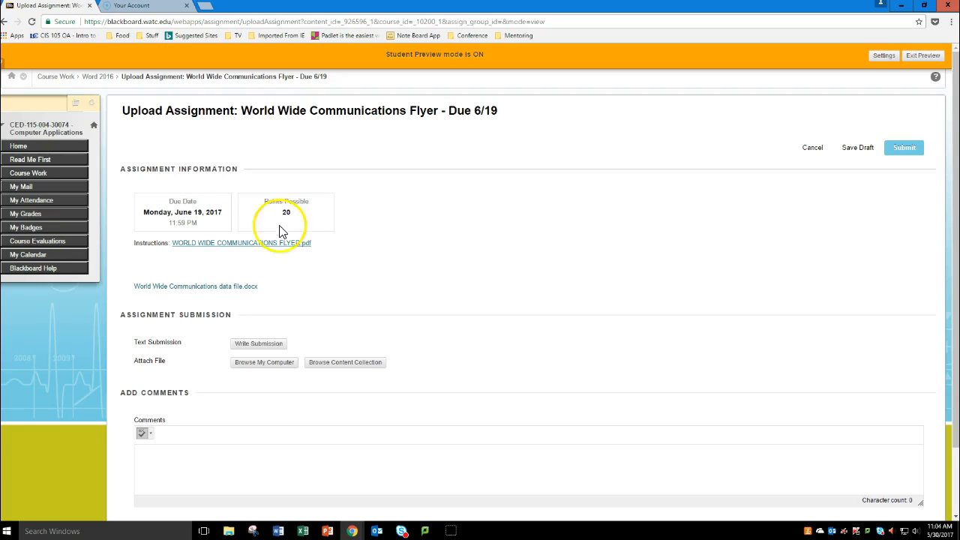
Step: View the WORLD WIDE COMMUNICATIONS FLYER.pdf instructions, and download the assignment's World Wide Communications data file and open it in Word
click(253, 247)
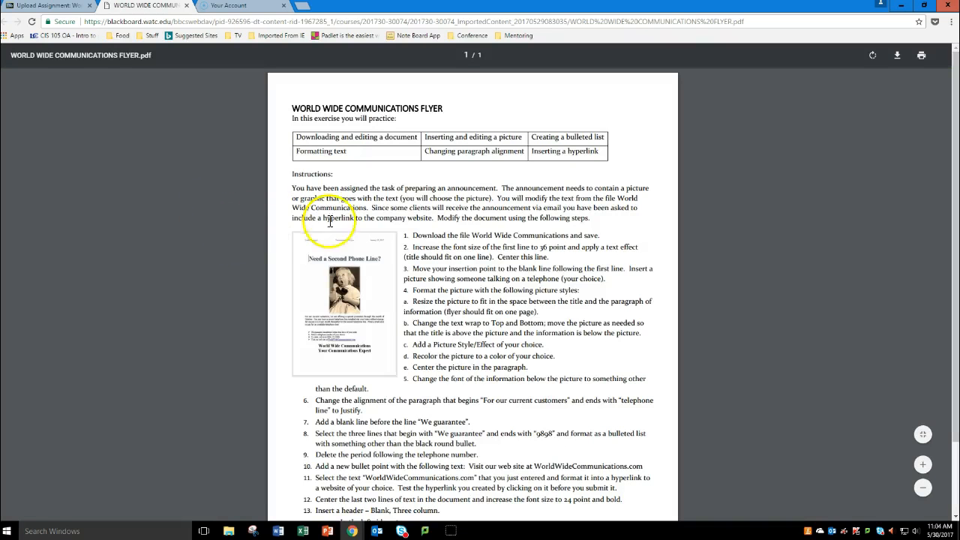
click(45, 6)
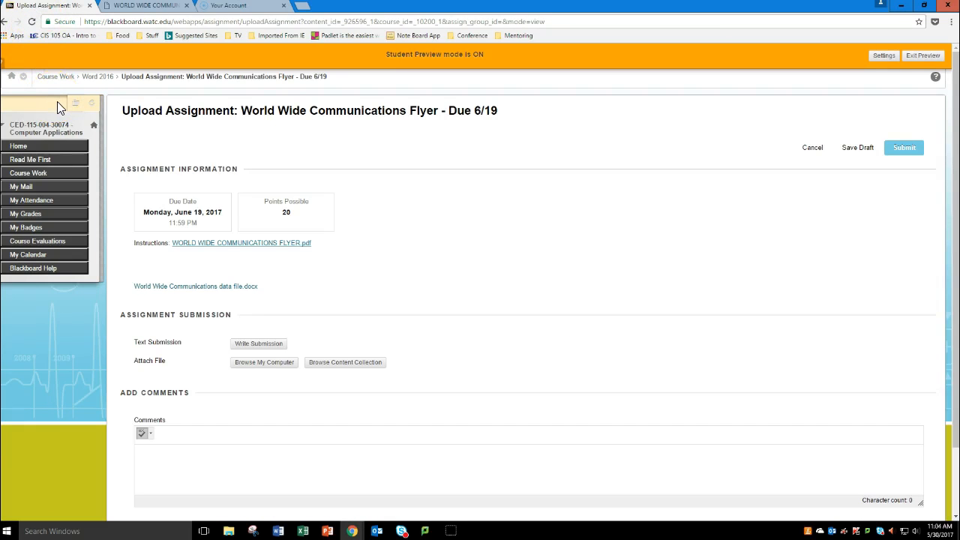
click(192, 287)
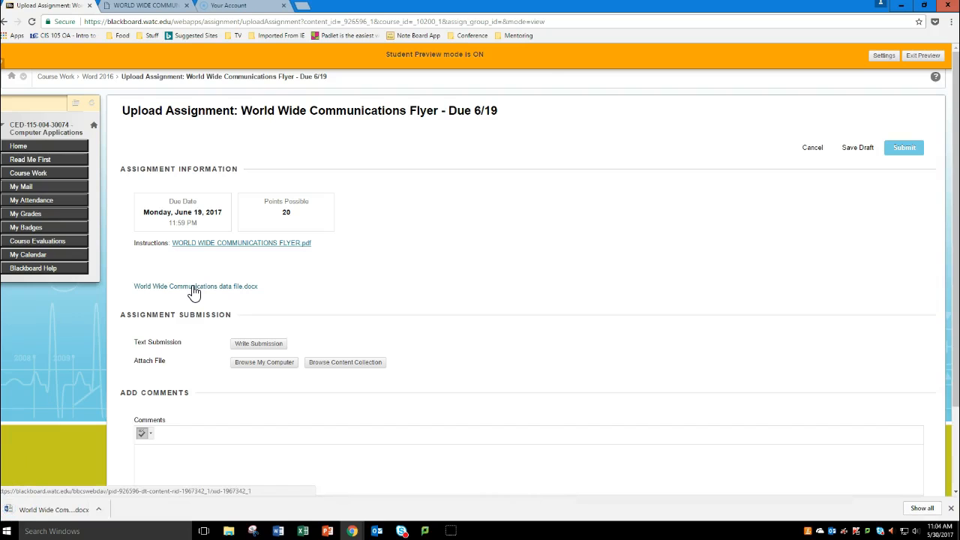
click(57, 511)
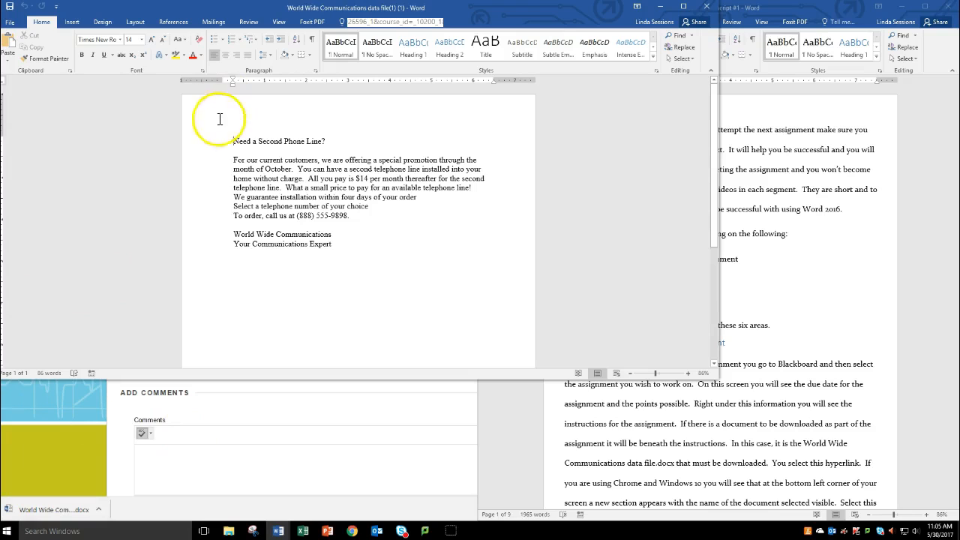
Step: Format the title line "Need a Second Phone Line?" as 36-point Constantia
drag(233, 141, 326, 143)
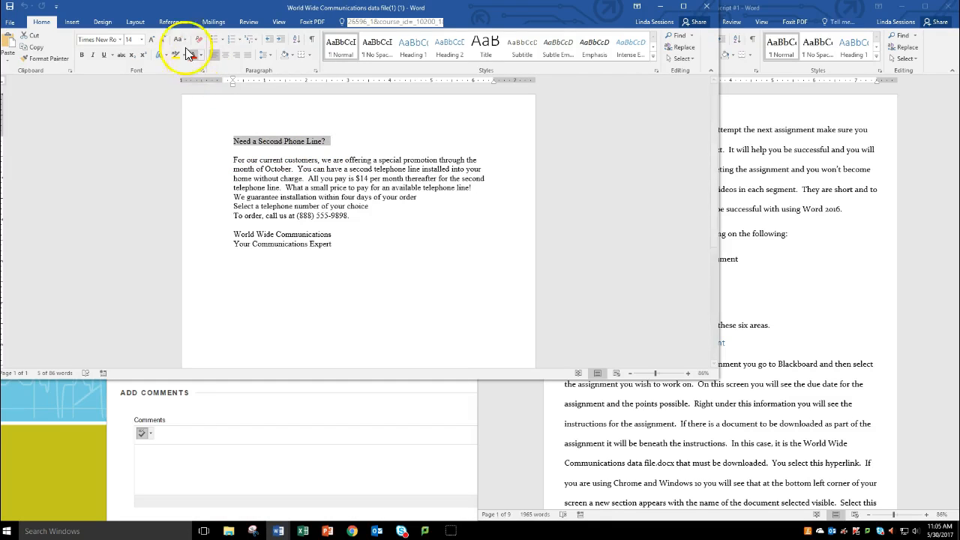
click(142, 40)
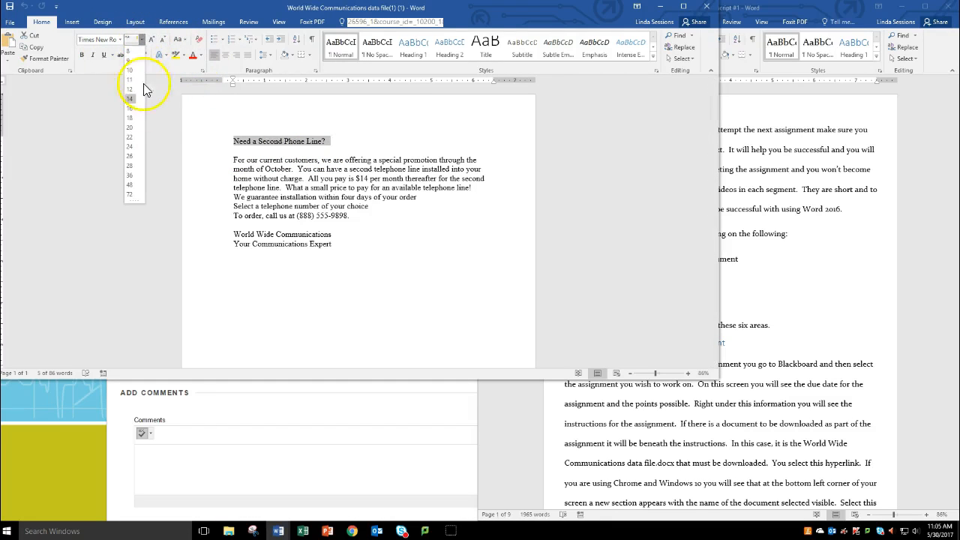
click(133, 175)
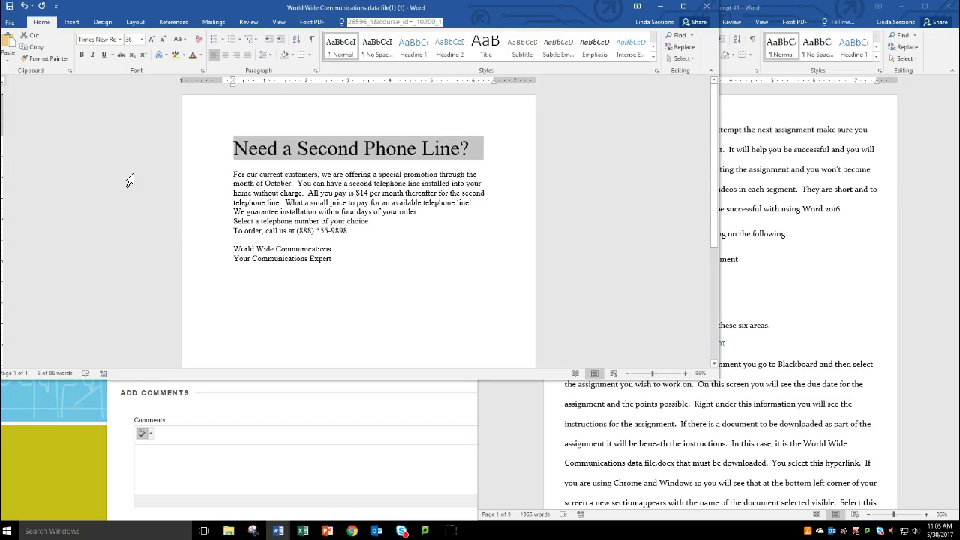
click(120, 40)
click(110, 100)
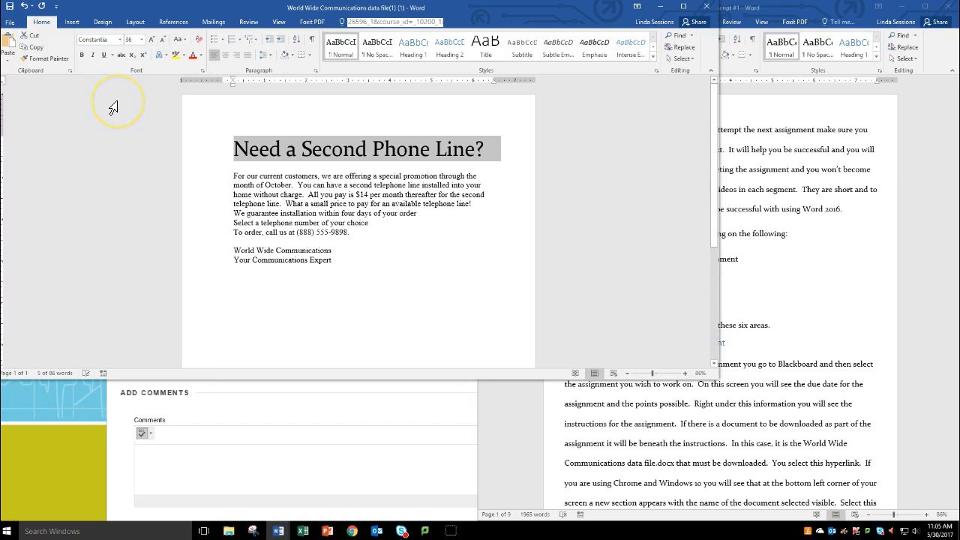
Step: Try bold on the title and remove it, and apply the plain blue text effect from the first row of presets
click(83, 55)
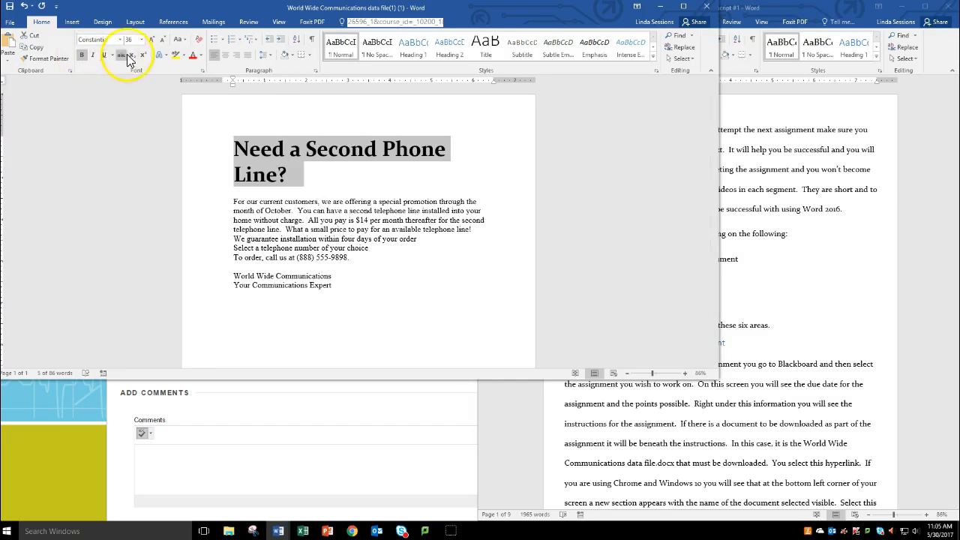
click(82, 56)
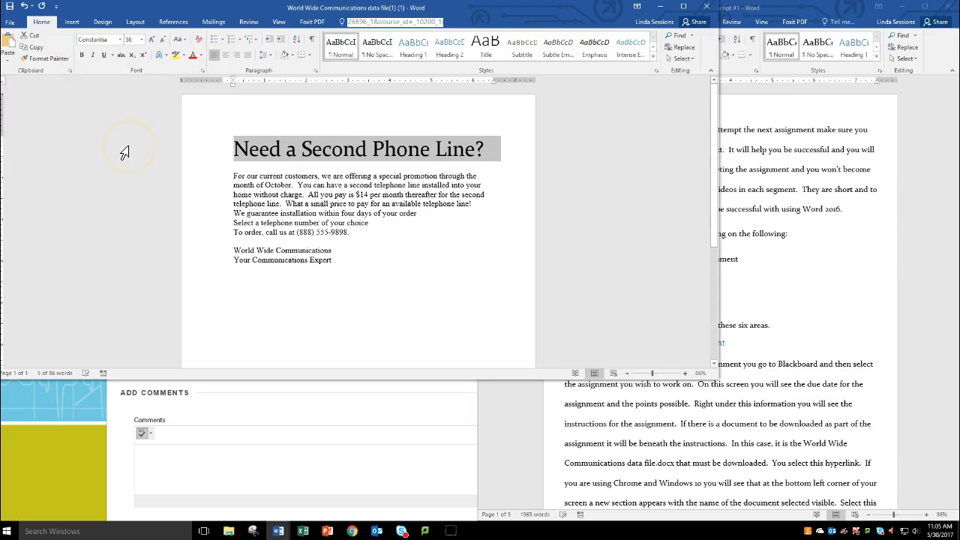
click(159, 56)
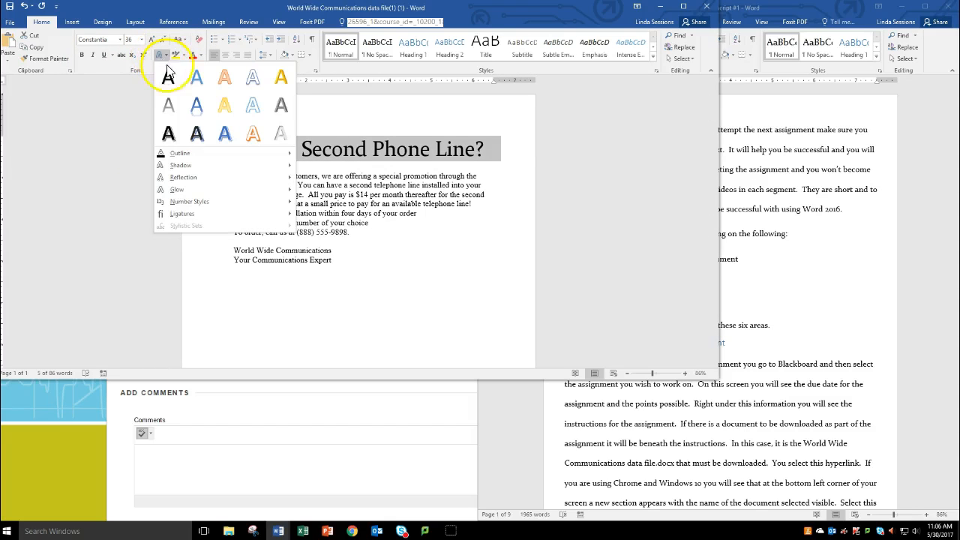
click(203, 79)
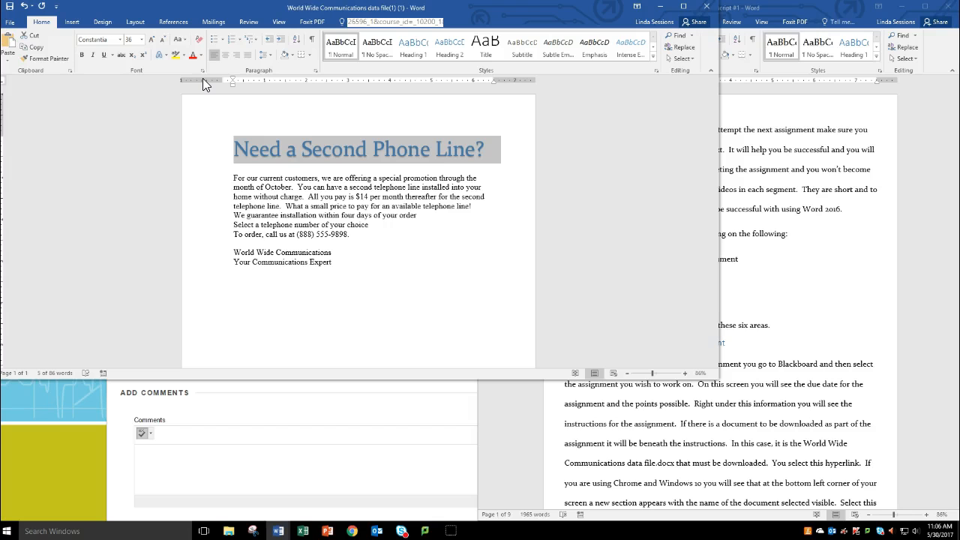
Step: Try centre and right alignment on the "For our current customers" paragraph and set it to justified
click(291, 186)
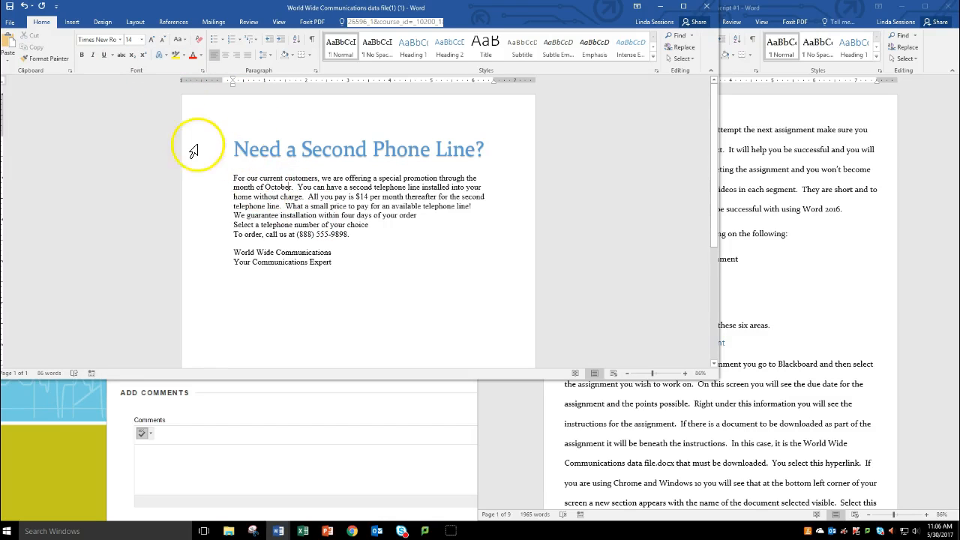
click(225, 56)
click(235, 57)
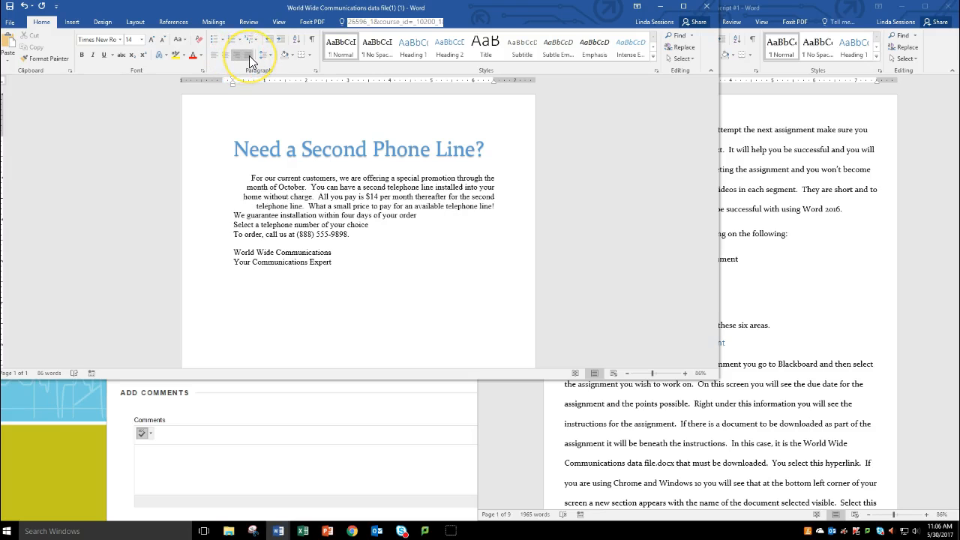
click(249, 56)
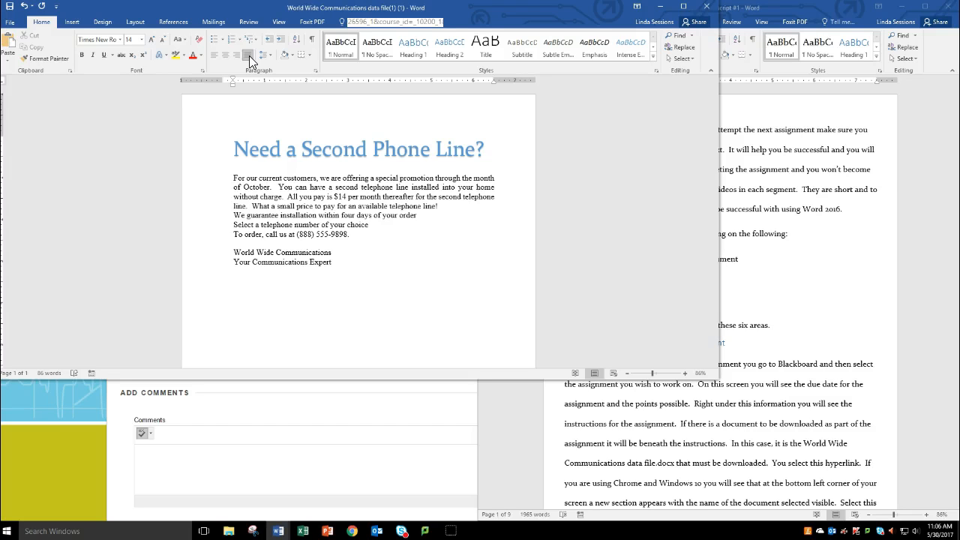
Step: Add two blank lines before "We guarantee installation" and show the paragraph marks and hidden formatting symbols
click(427, 217)
click(445, 206)
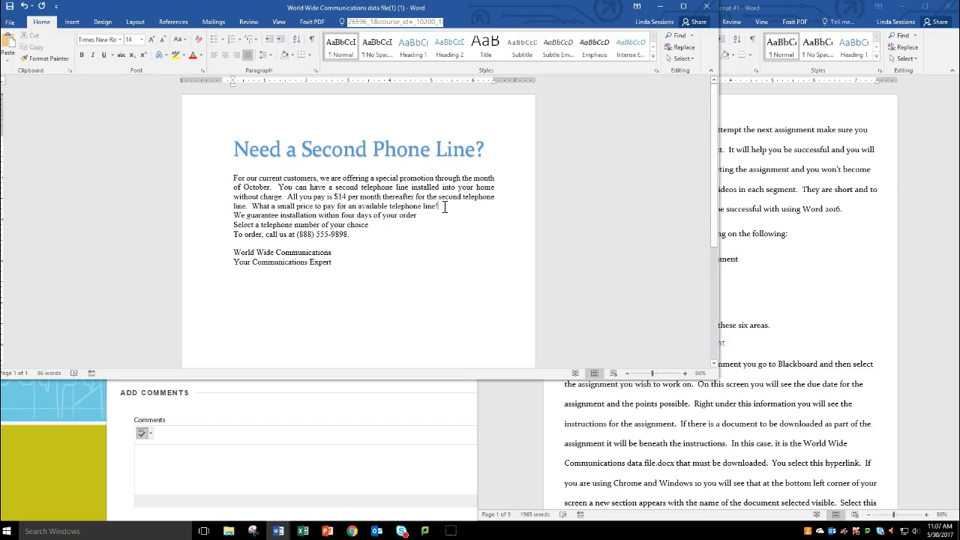
key(Return)
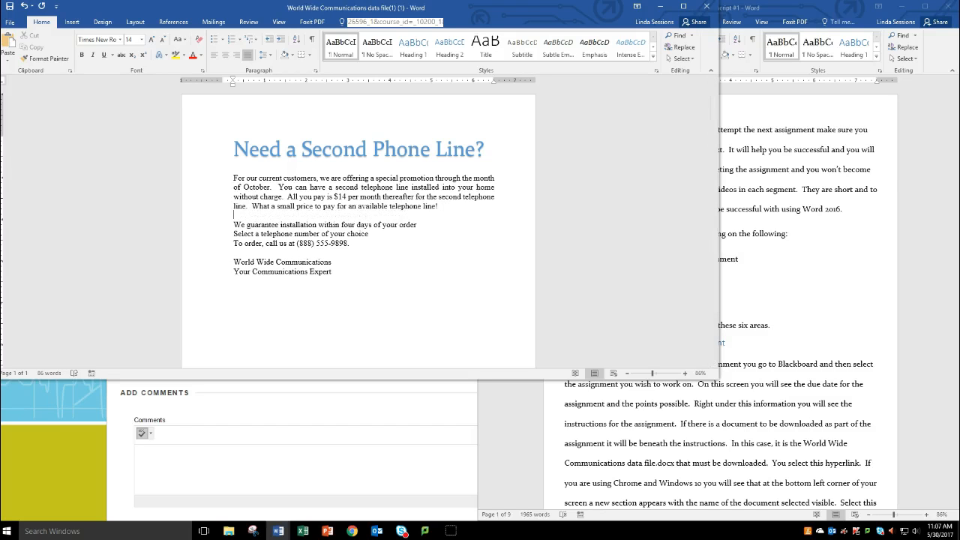
key(Return)
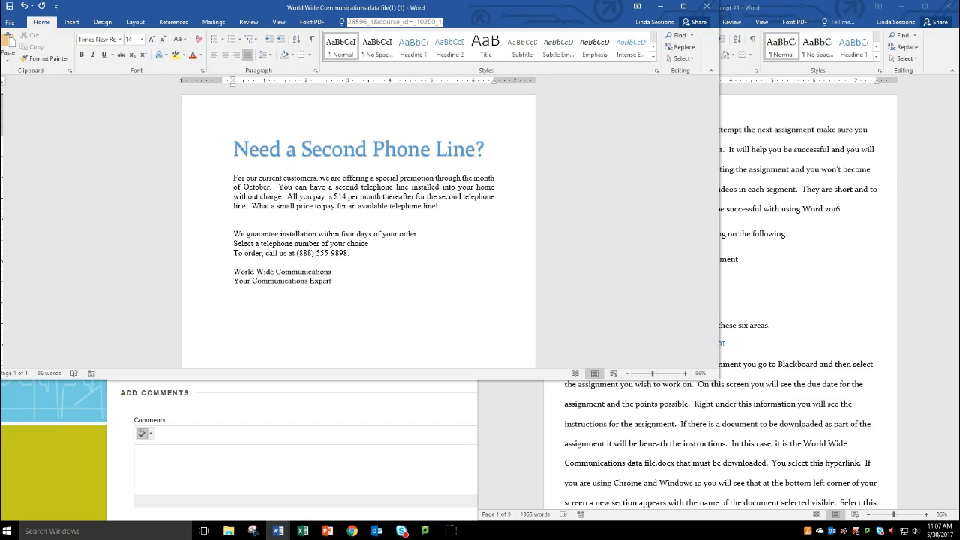
click(310, 46)
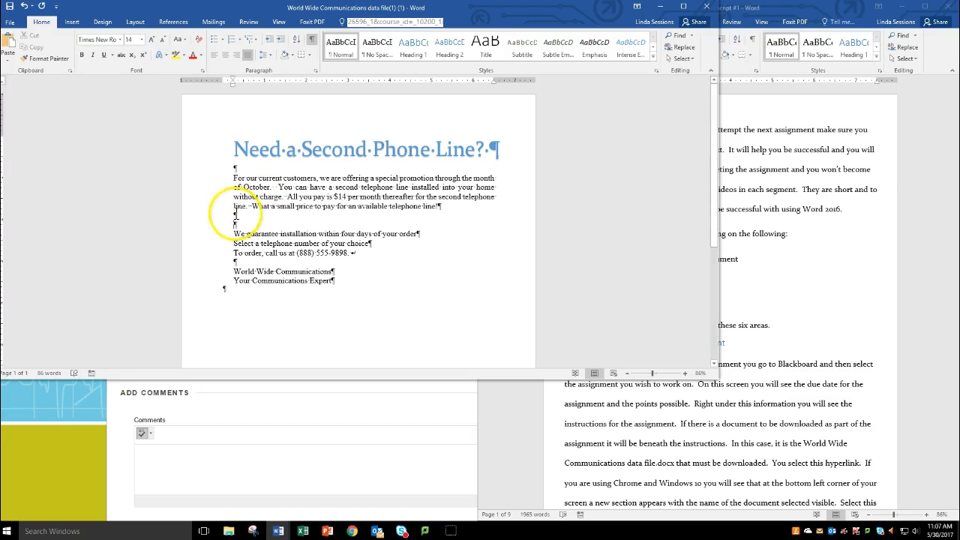
Step: Format the three lines from "We guarantee installation" through "To order, call us" as a list with solid round bullets
drag(192, 245, 186, 257)
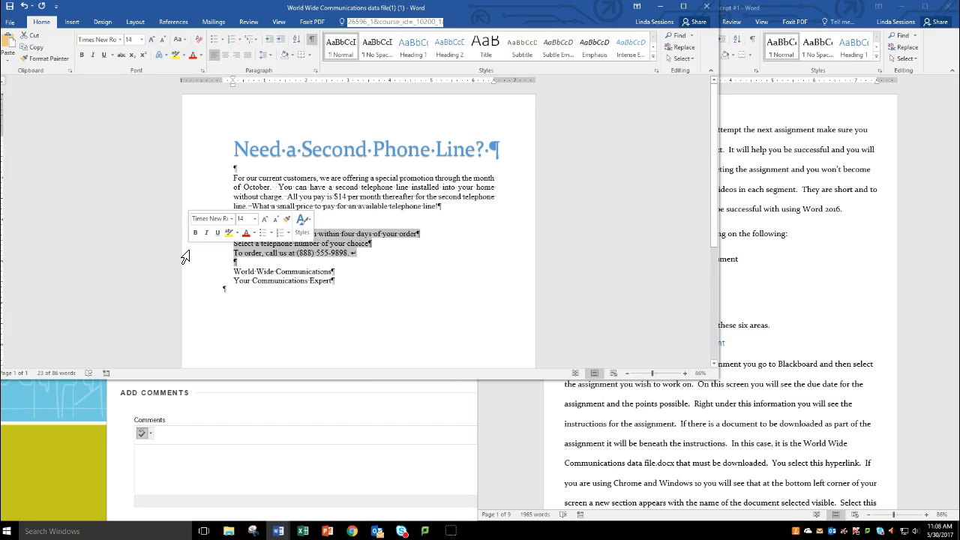
click(221, 41)
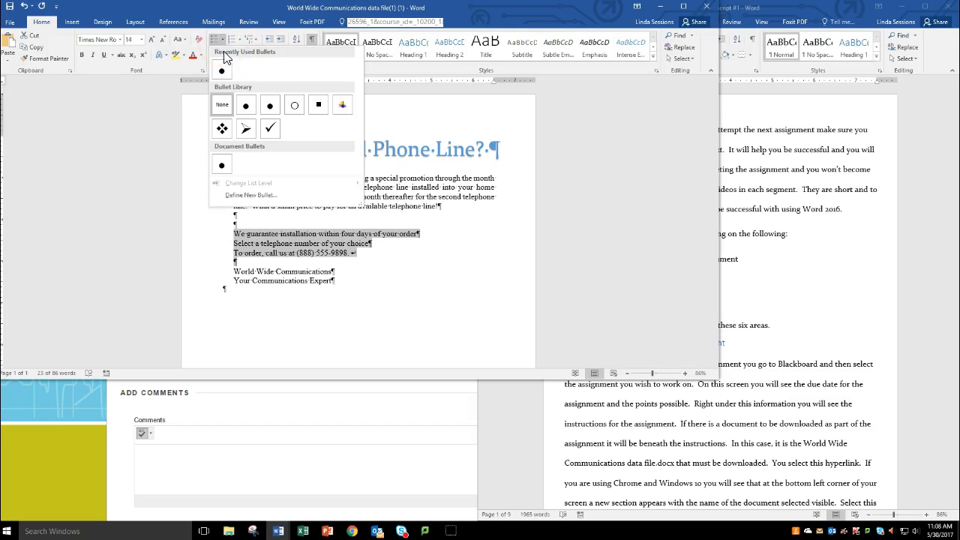
click(221, 70)
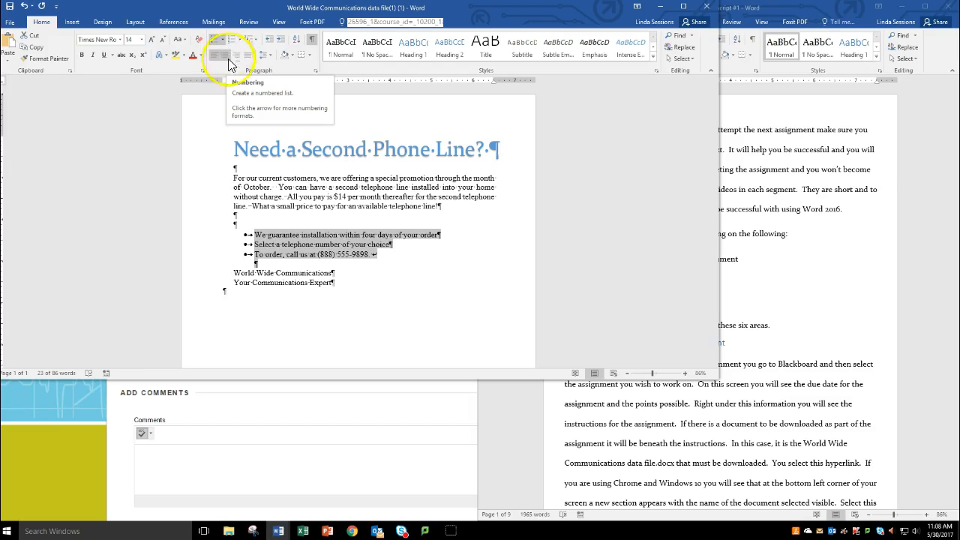
Step: Replace the line break after the "To order" bullet with a new bullet reading "Visit us at World Wide Communications.com", and end the list with a blank line
click(374, 259)
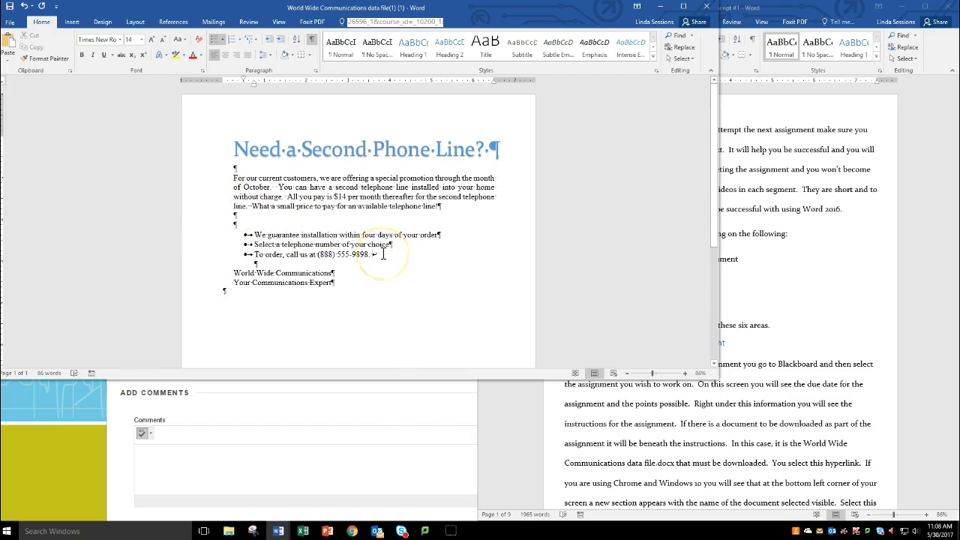
key(Delete)
key(Return)
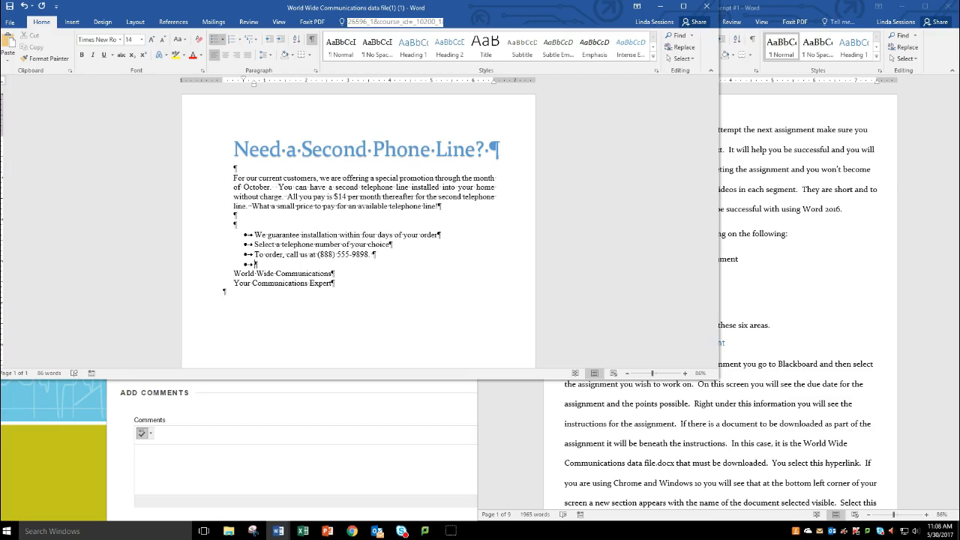
text(Visit us at World Wide commun)
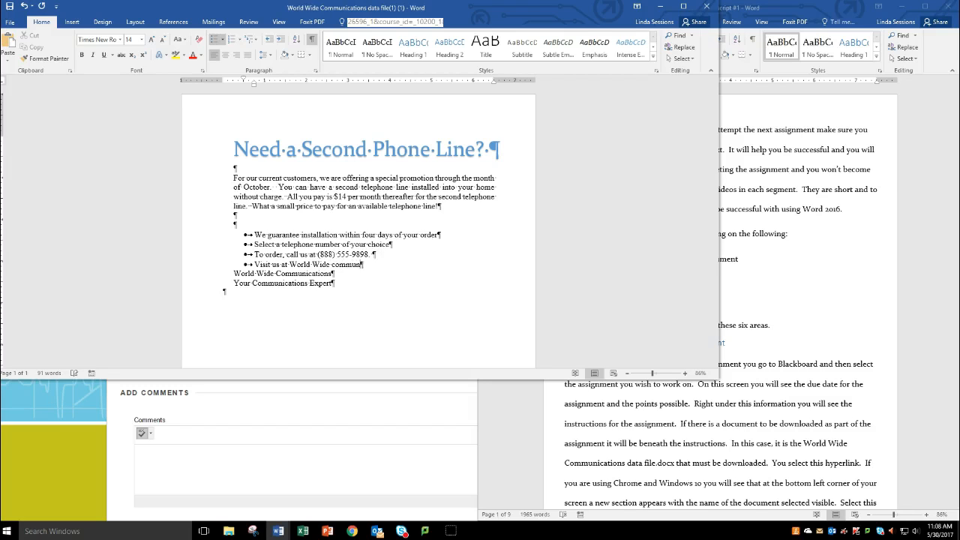
text(ications.com)
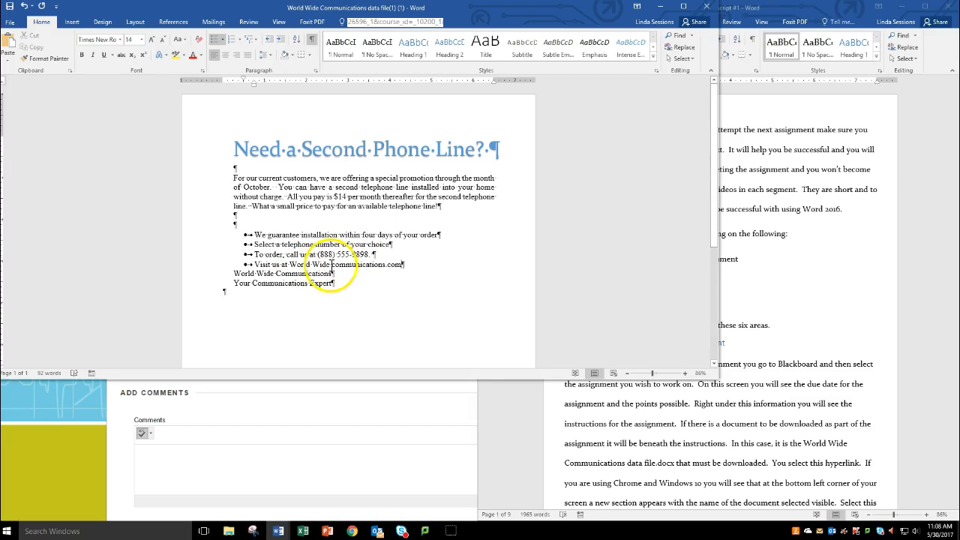
click(335, 265)
key(BackSpace)
text(C)
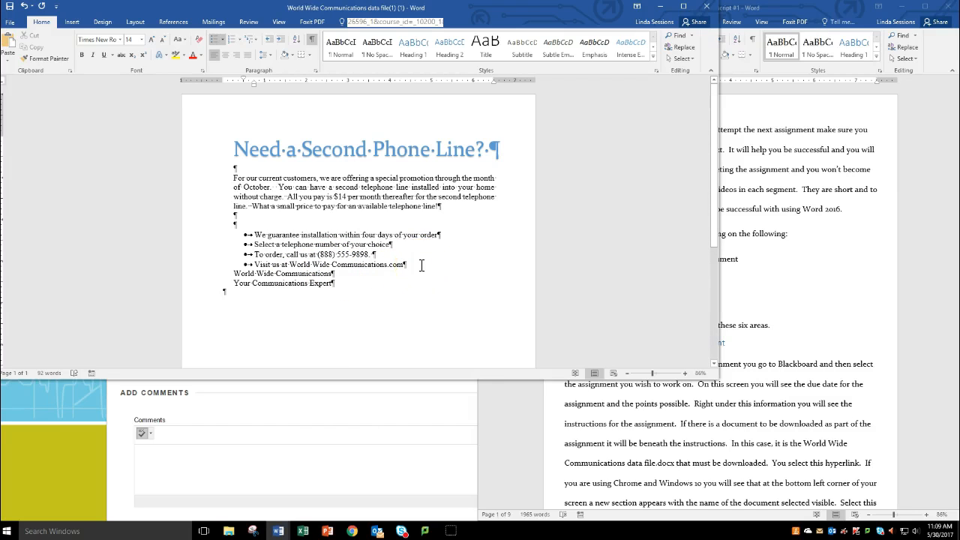
key(Return)
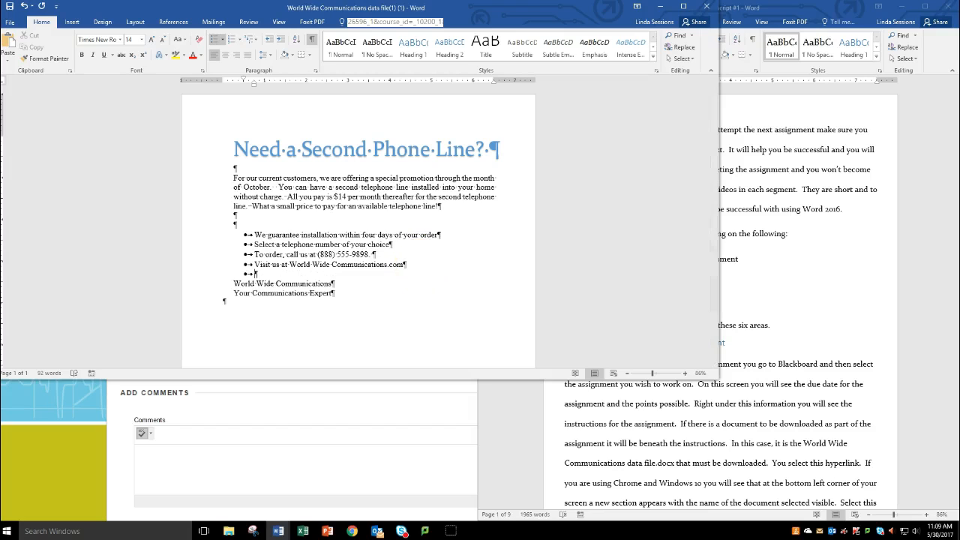
key(Return)
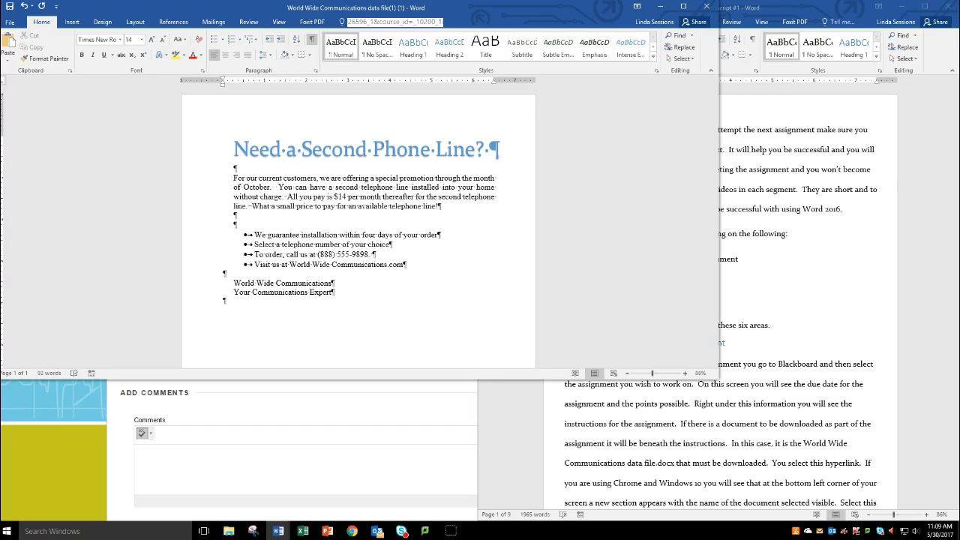
Step: Insert the black-and-white photo of a girl on the phone below the heading, from an online image search for "talking on phone"
click(243, 168)
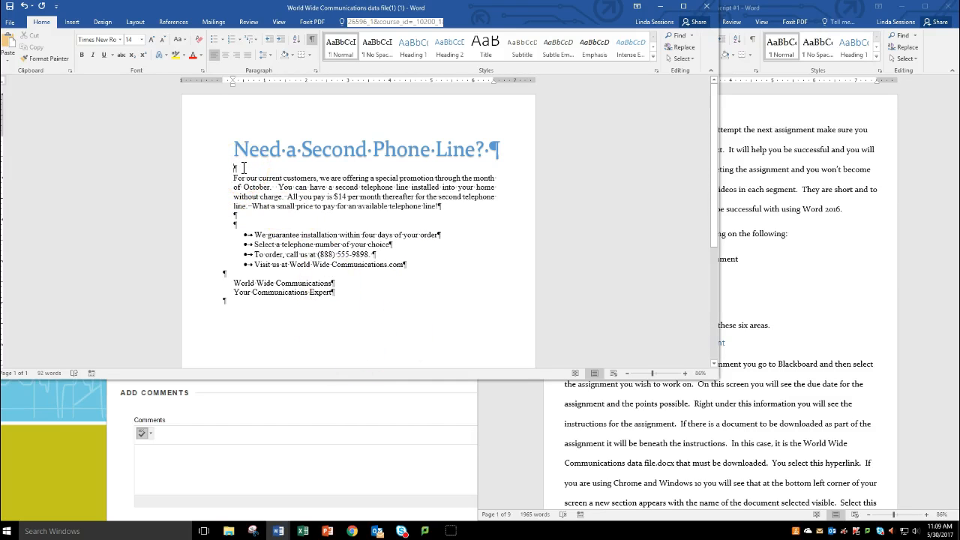
click(72, 22)
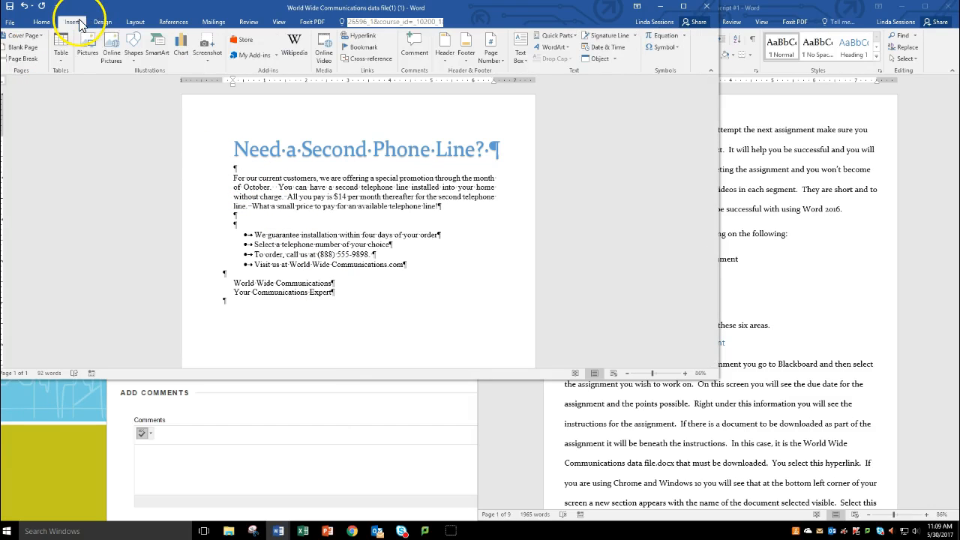
click(110, 54)
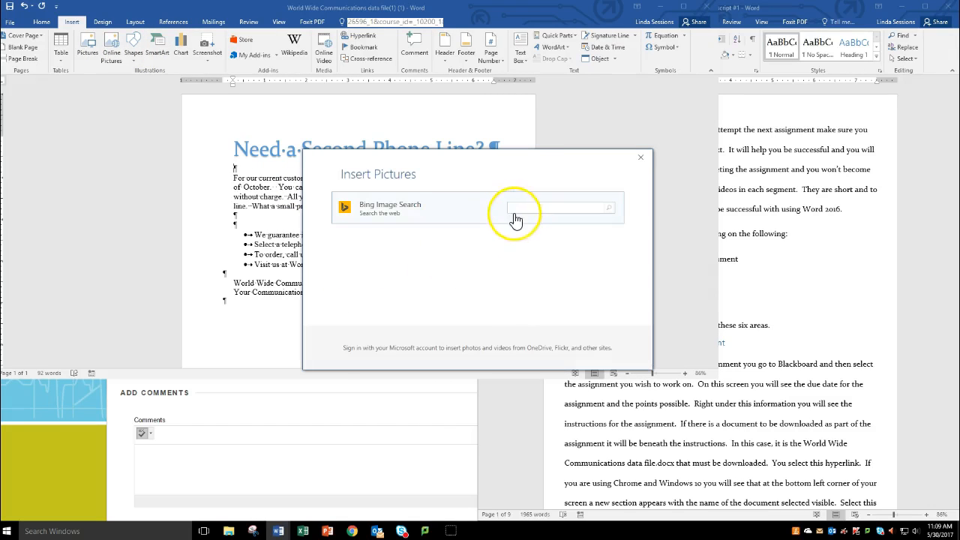
text(talking on phone)
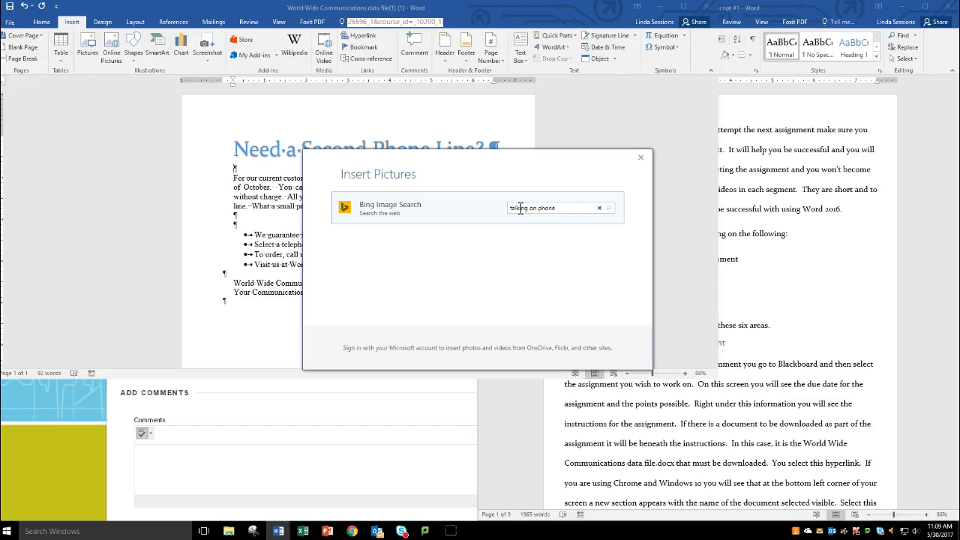
key(Return)
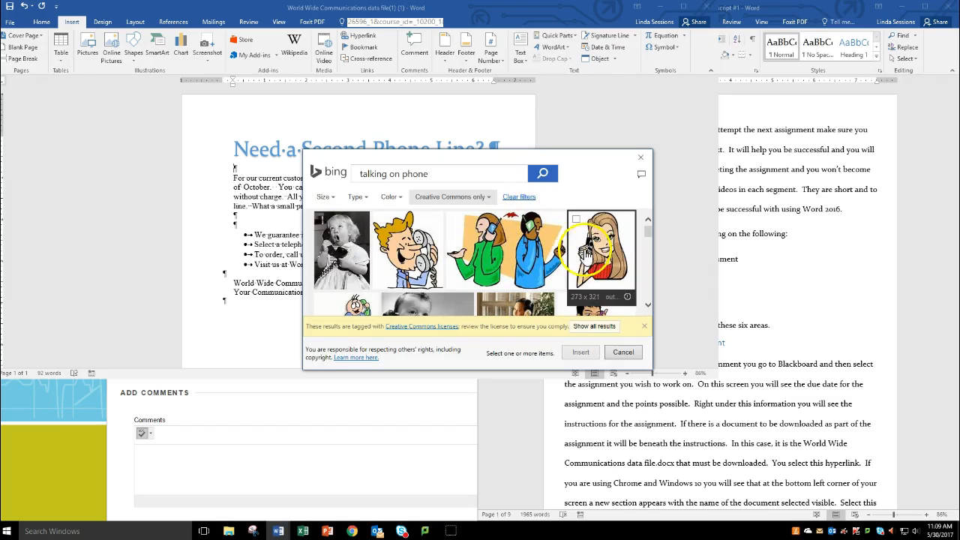
click(341, 247)
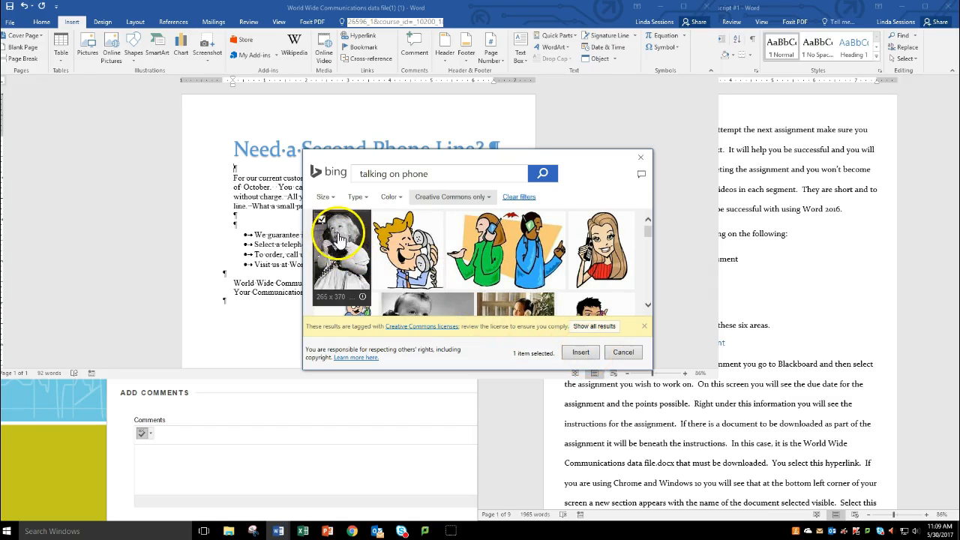
click(578, 353)
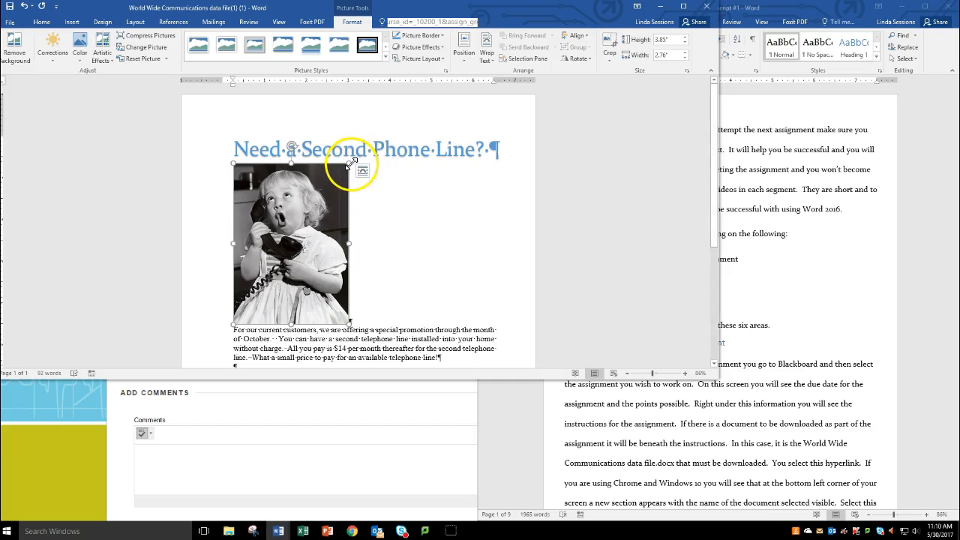
Step: Shrink the picture proportionally to about 2.6" high, try stretching its width to about 5.08", and undo the stretch
drag(349, 162, 311, 216)
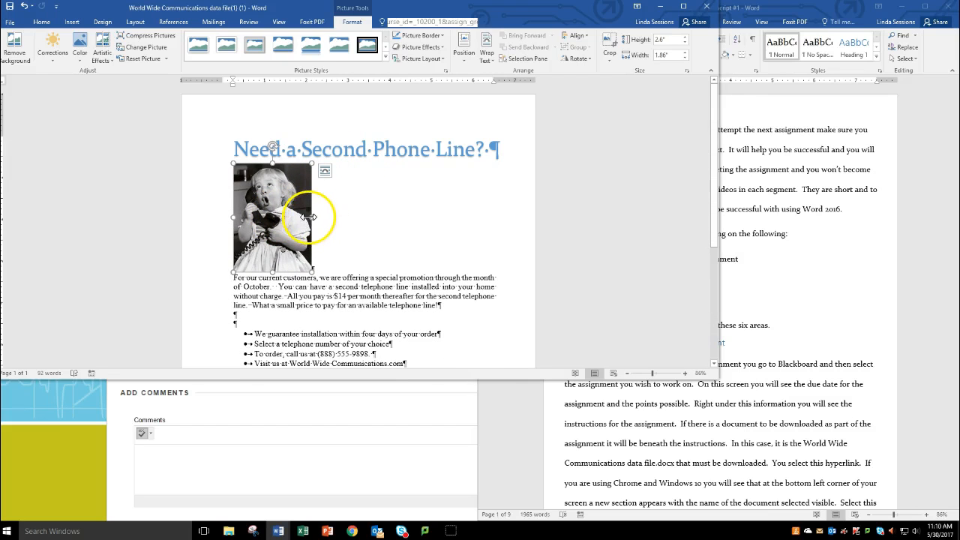
drag(309, 216, 446, 216)
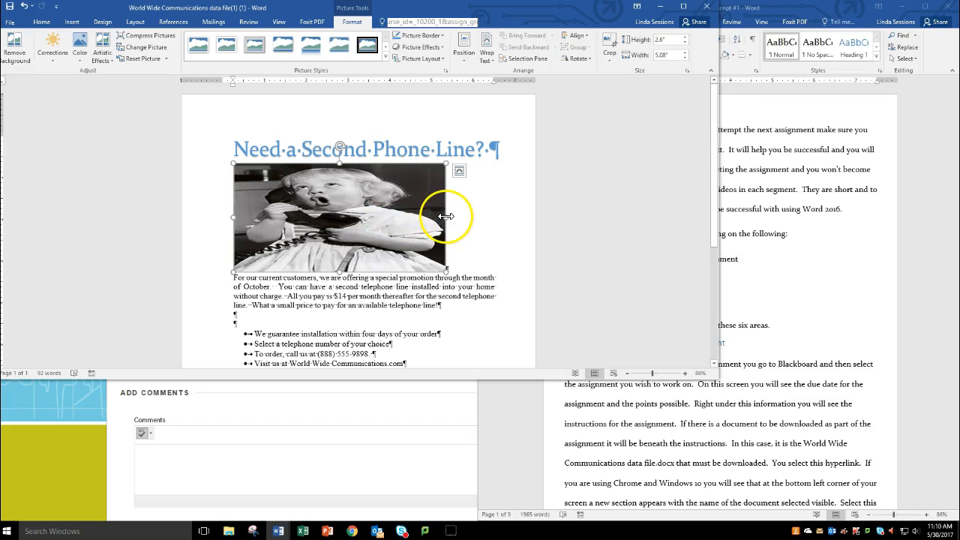
click(24, 6)
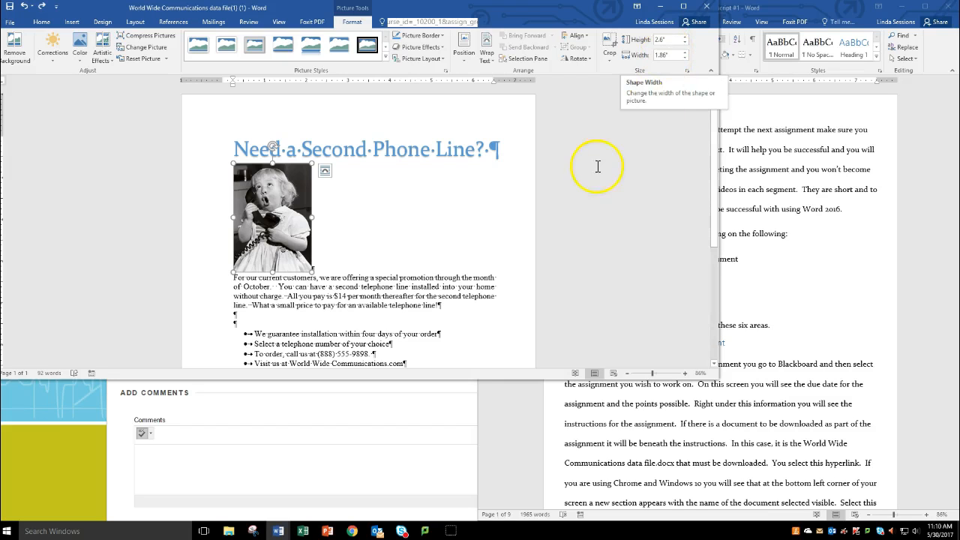
Step: Set the picture's height to 3.4" with its proportions kept
click(360, 204)
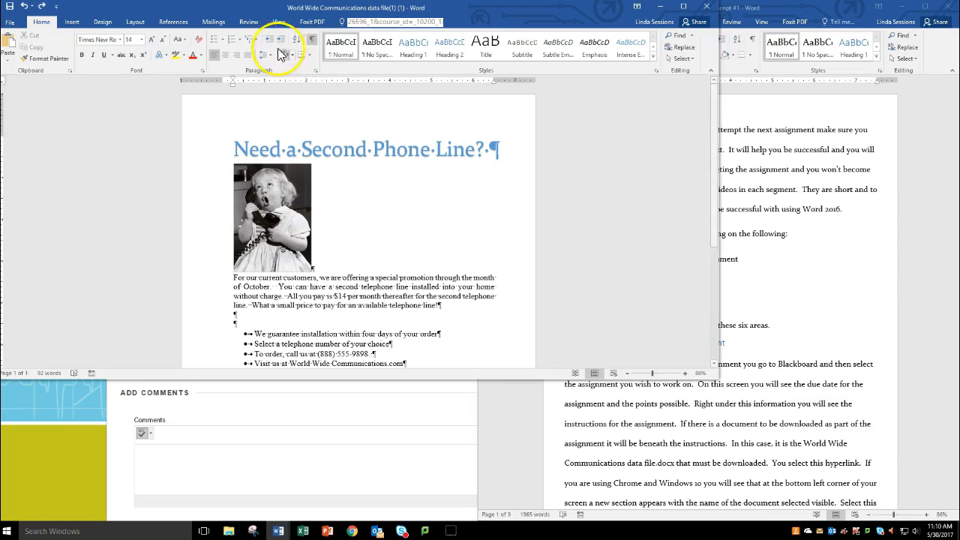
click(275, 180)
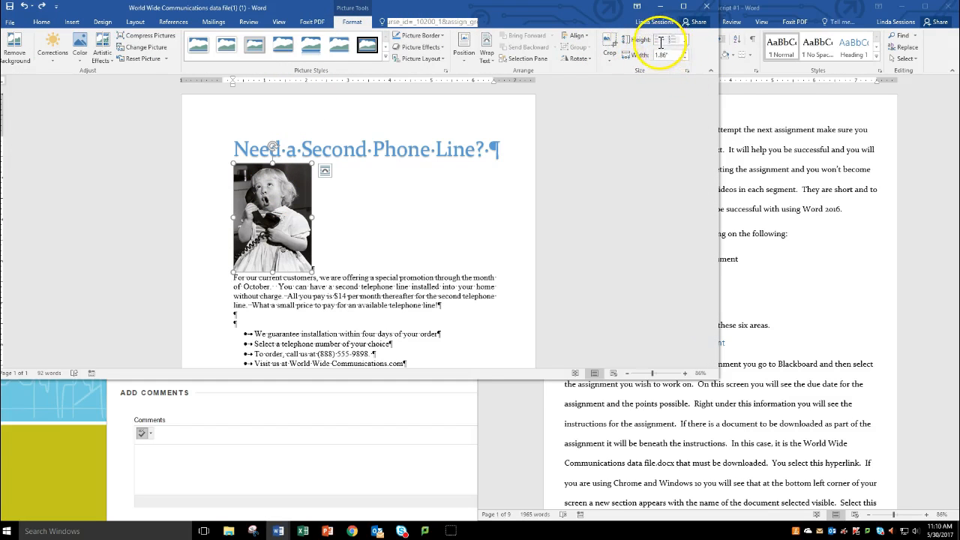
click(686, 38)
click(686, 37)
click(686, 38)
click(686, 38)
click(686, 38)
click(686, 38)
click(685, 37)
click(686, 37)
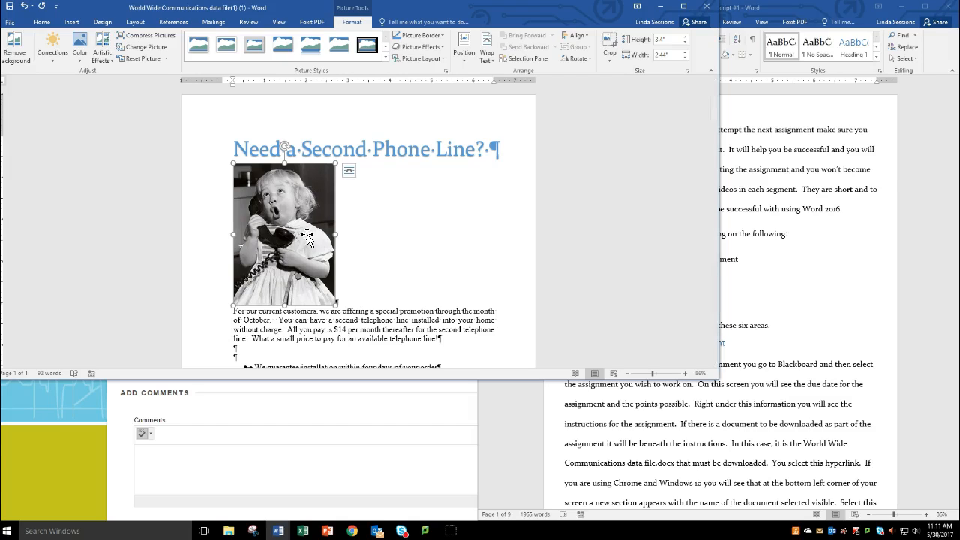
Step: Try square text wrapping on the picture and move it slightly down beside the text
click(282, 244)
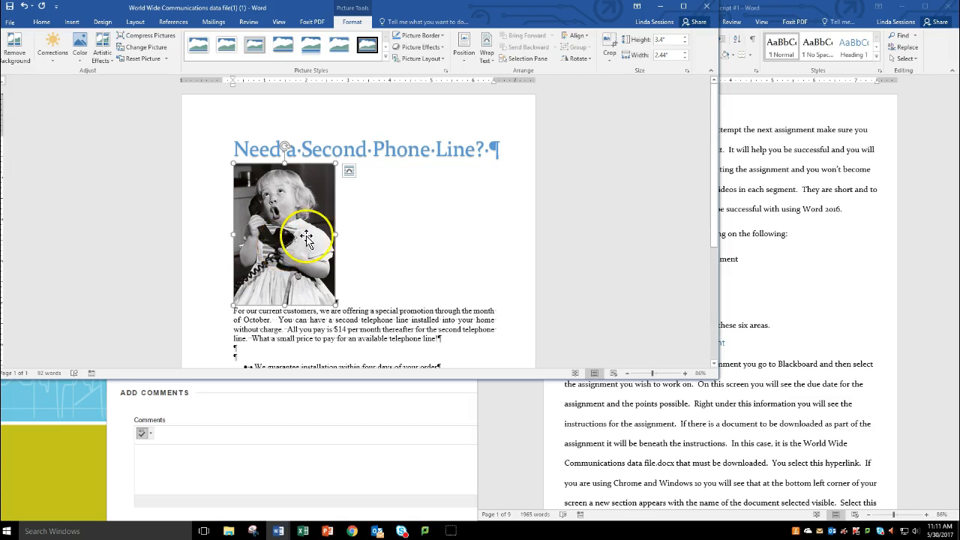
click(485, 57)
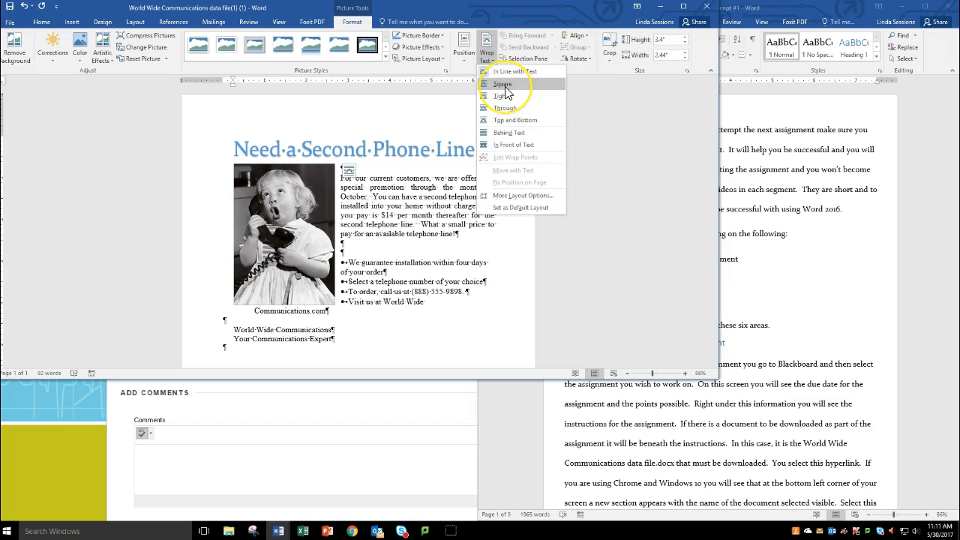
click(505, 88)
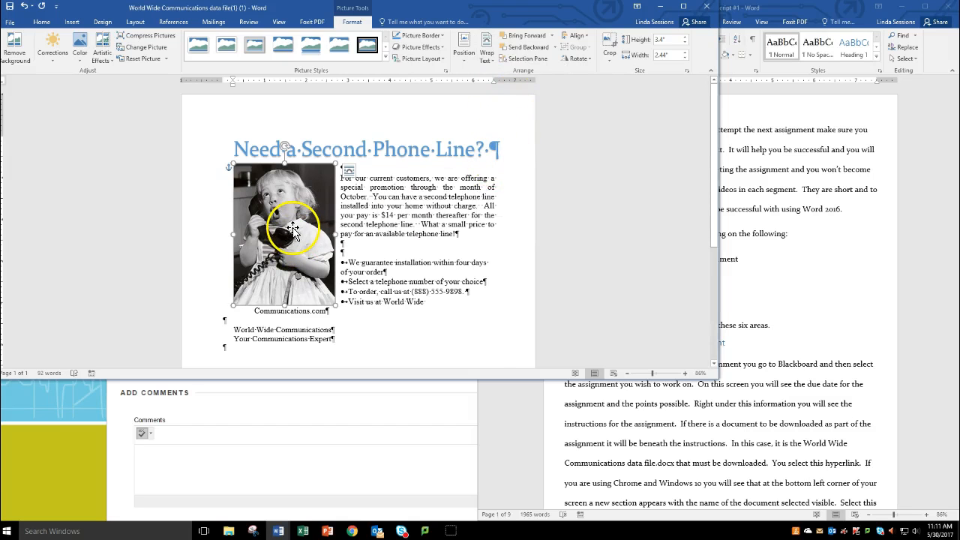
mouse_move(292, 229)
mouse_down()
mouse_move(360, 203)
mouse_move(380, 273)
mouse_move(354, 231)
mouse_move(274, 234)
mouse_move(379, 225)
mouse_move(292, 234)
mouse_up()
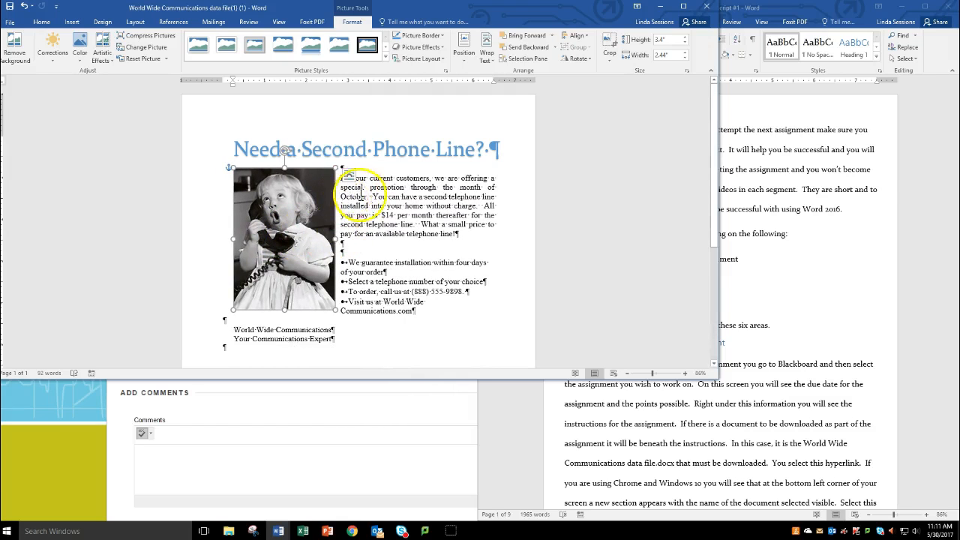
Step: Set the picture's text wrapping to Top and Bottom and centre the picture beneath the heading
click(485, 61)
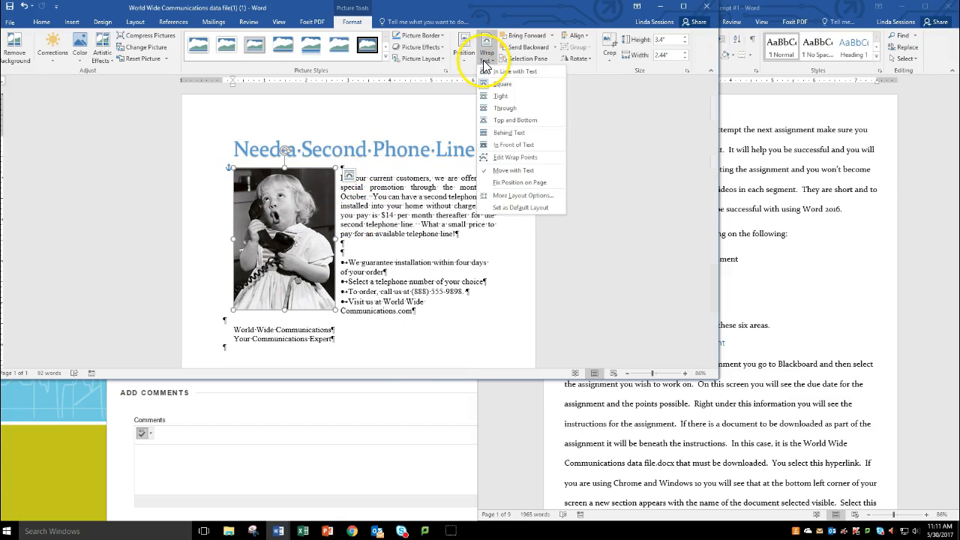
click(505, 122)
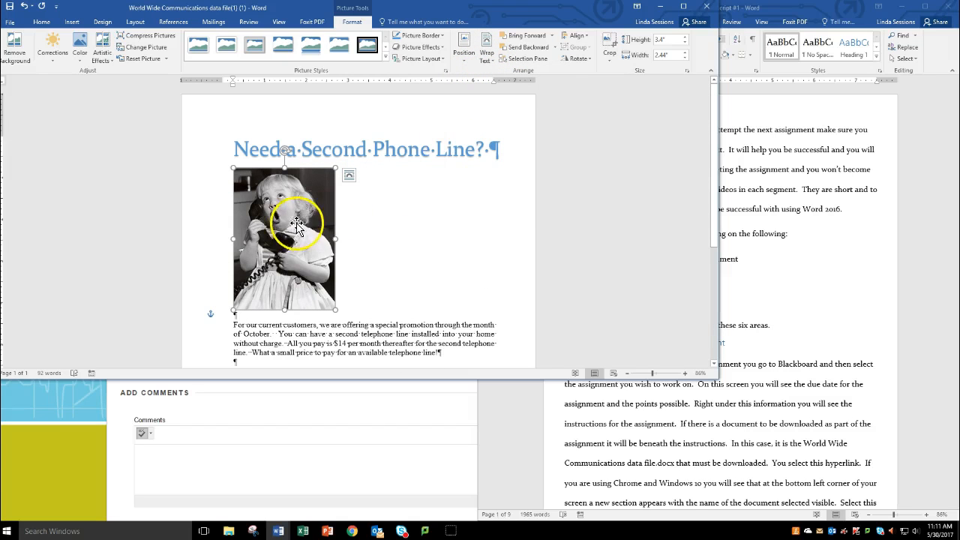
drag(313, 222, 373, 222)
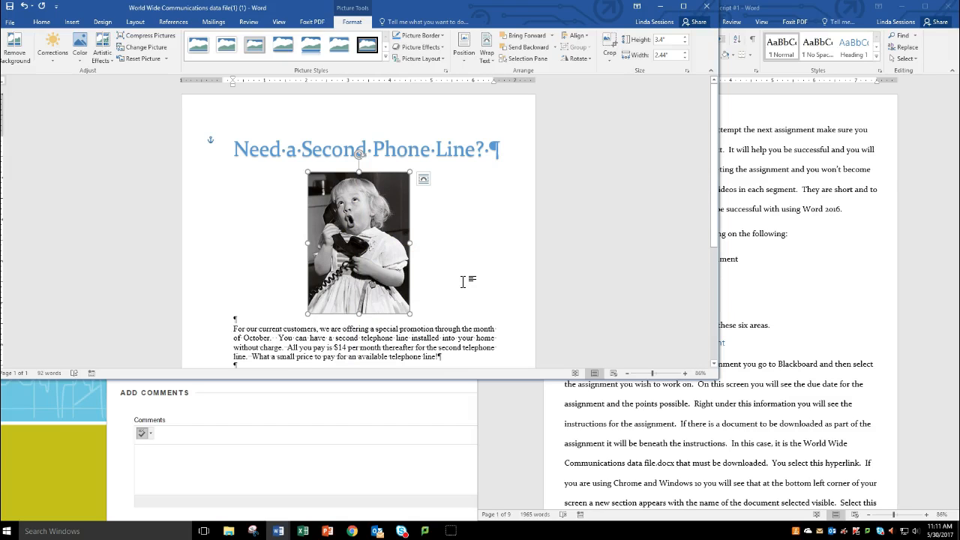
Step: Recolor the picture with Gold, Accent color 4 Dark
click(326, 267)
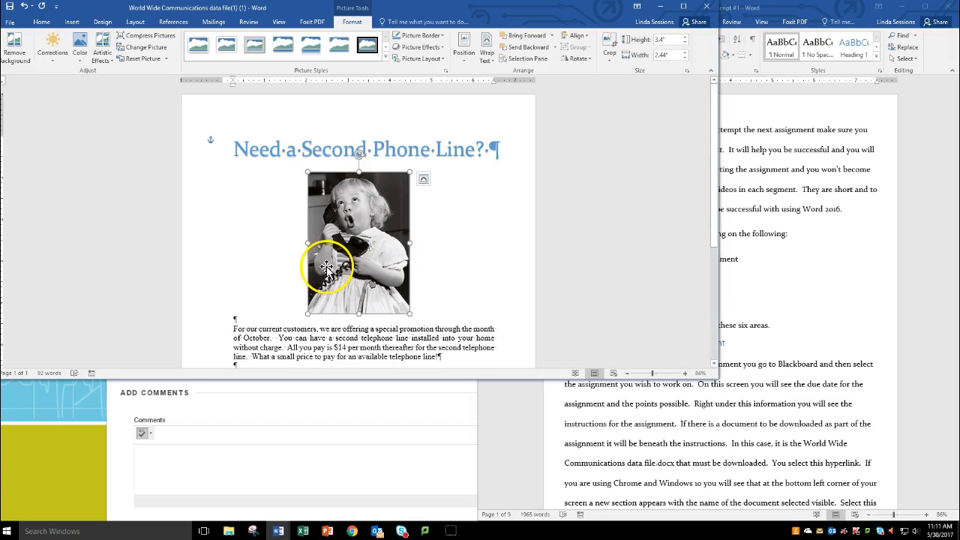
click(80, 56)
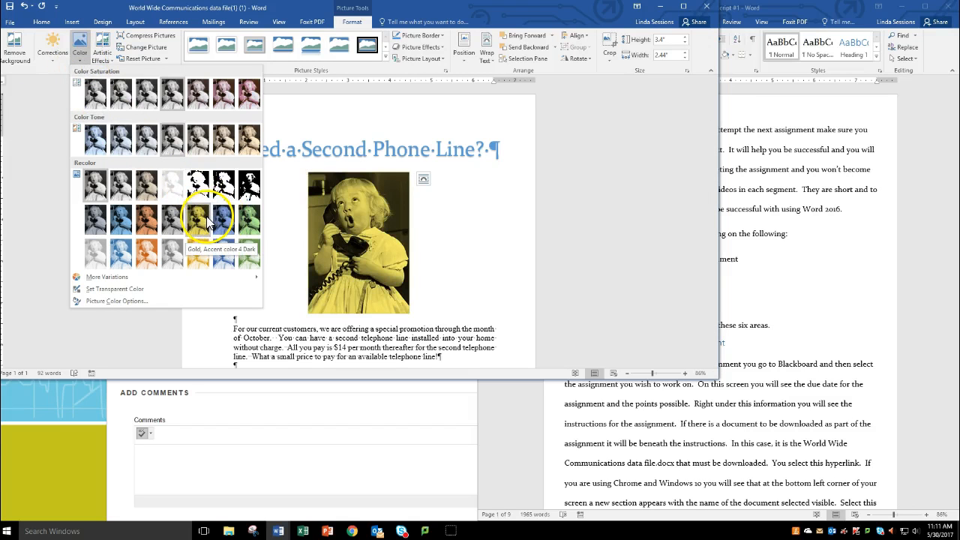
click(200, 221)
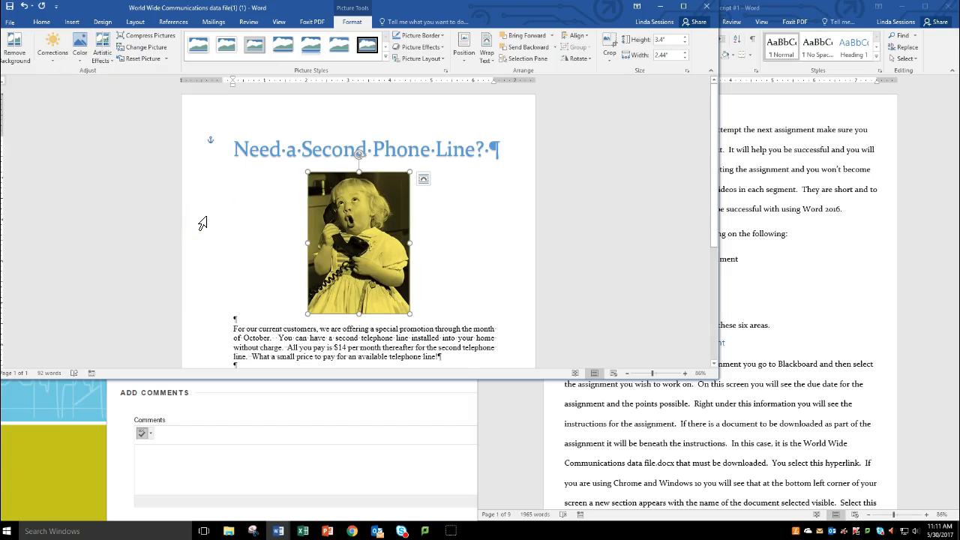
Step: Start background removal on the picture and extend the selection frame to all four edges of the photo
click(16, 46)
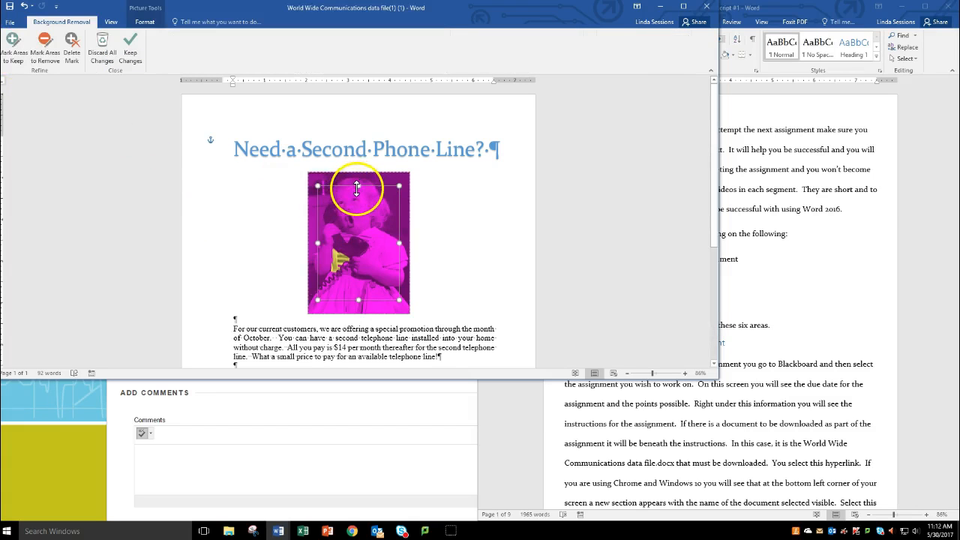
drag(355, 174, 356, 172)
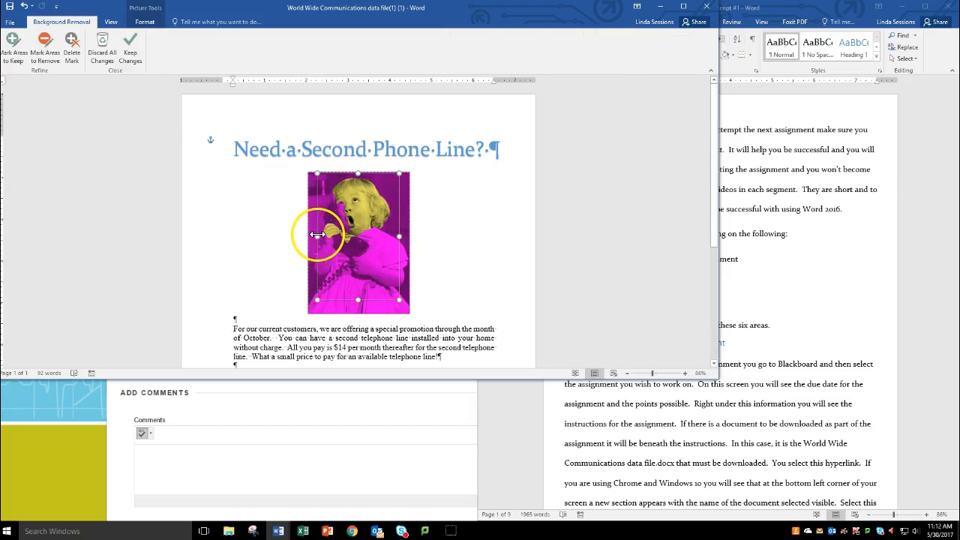
drag(303, 241, 307, 237)
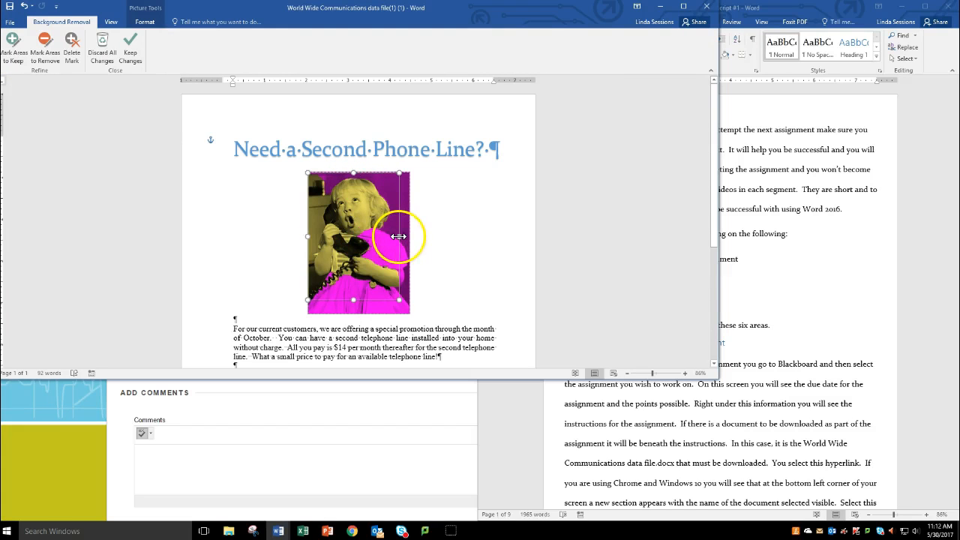
drag(410, 238, 410, 237)
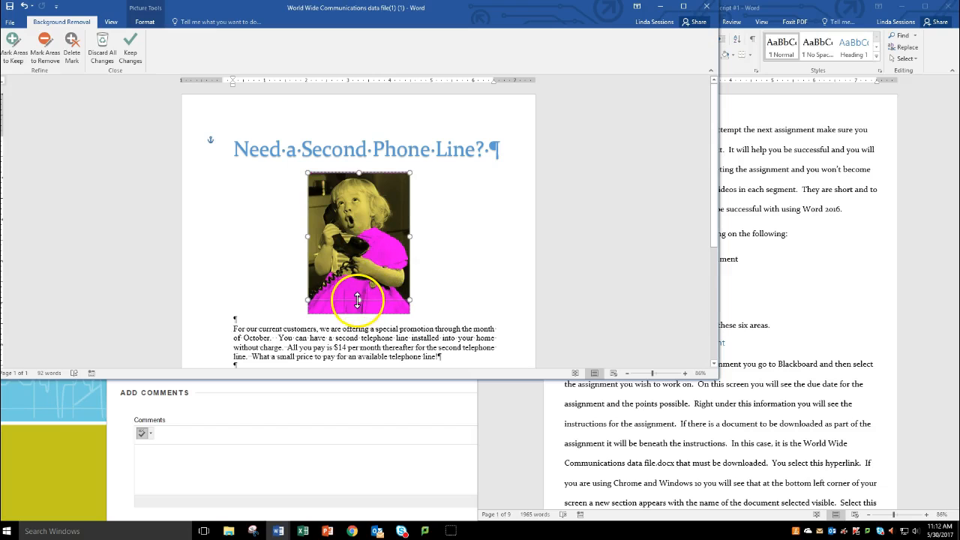
drag(357, 320, 357, 331)
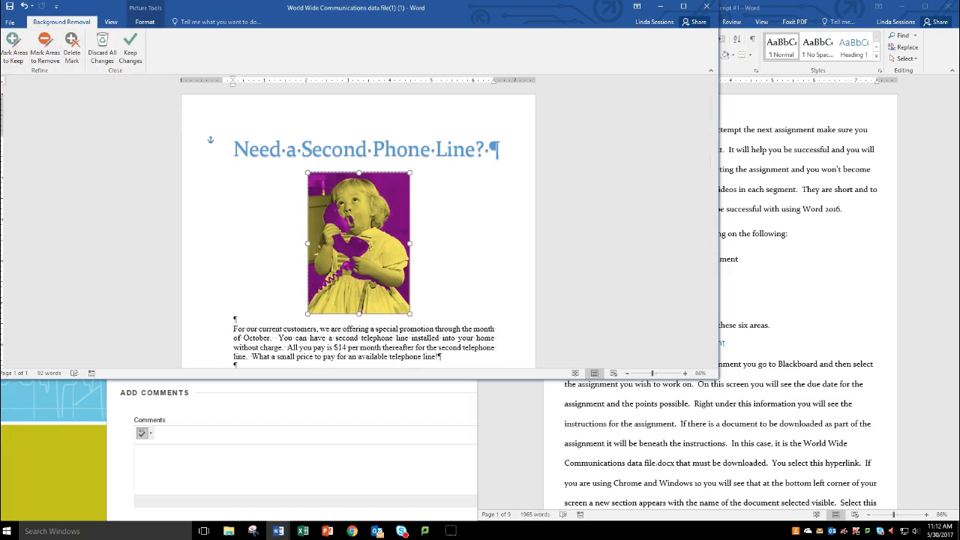
Step: Mark the telephone handset, base and coiled cord as areas to keep in the picture
click(12, 46)
drag(331, 220, 341, 248)
click(358, 245)
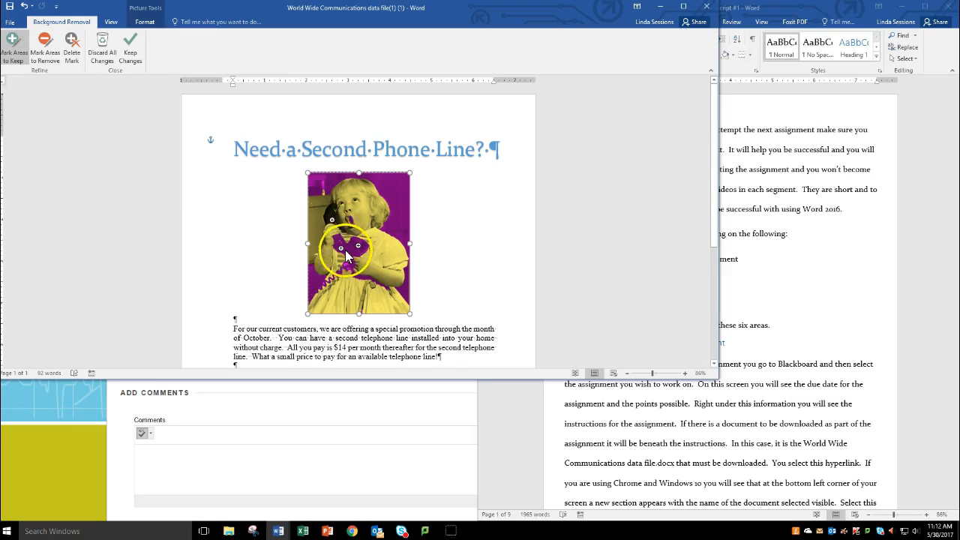
click(347, 243)
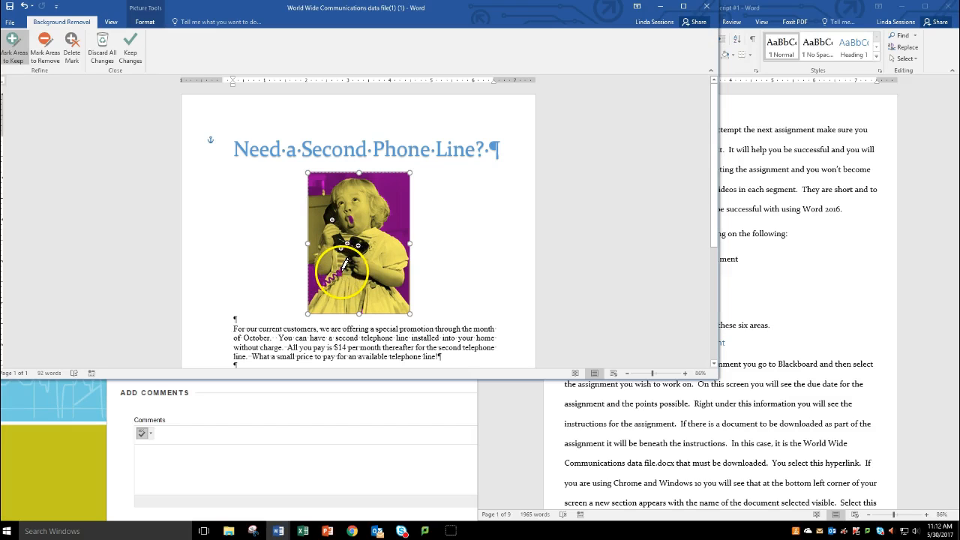
drag(345, 267, 312, 299)
Step: Mark the remaining background to the left of the girl as areas to remove, and mark her mouth as an area to keep
click(46, 52)
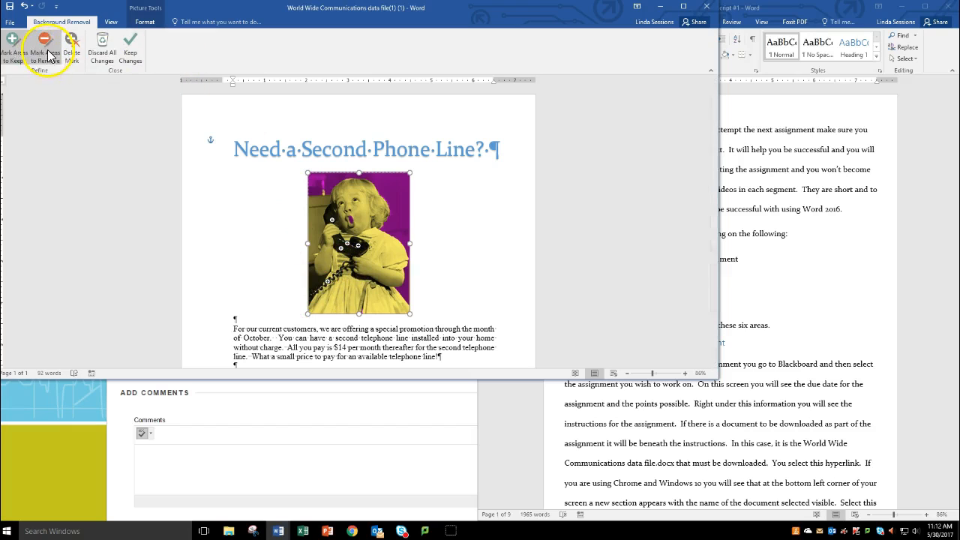
click(314, 207)
click(313, 280)
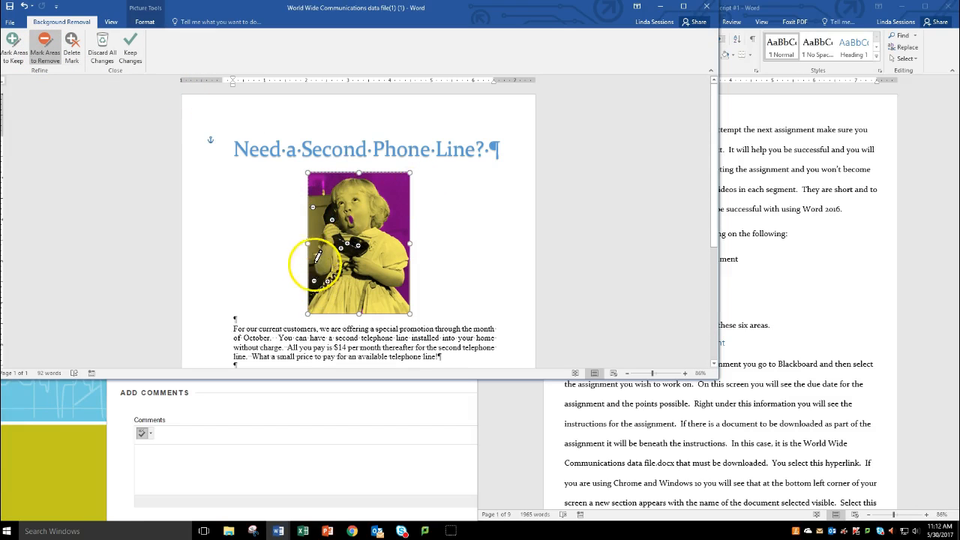
click(316, 227)
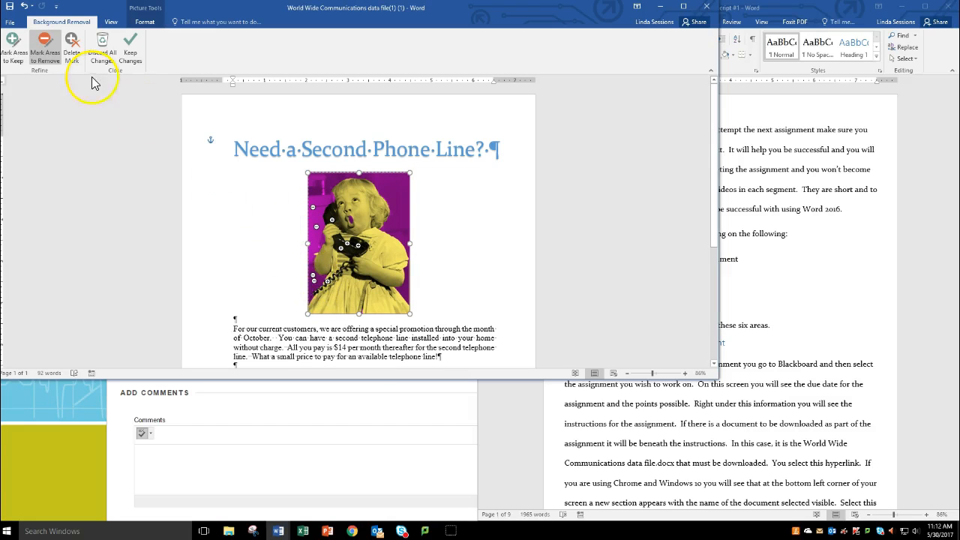
click(12, 49)
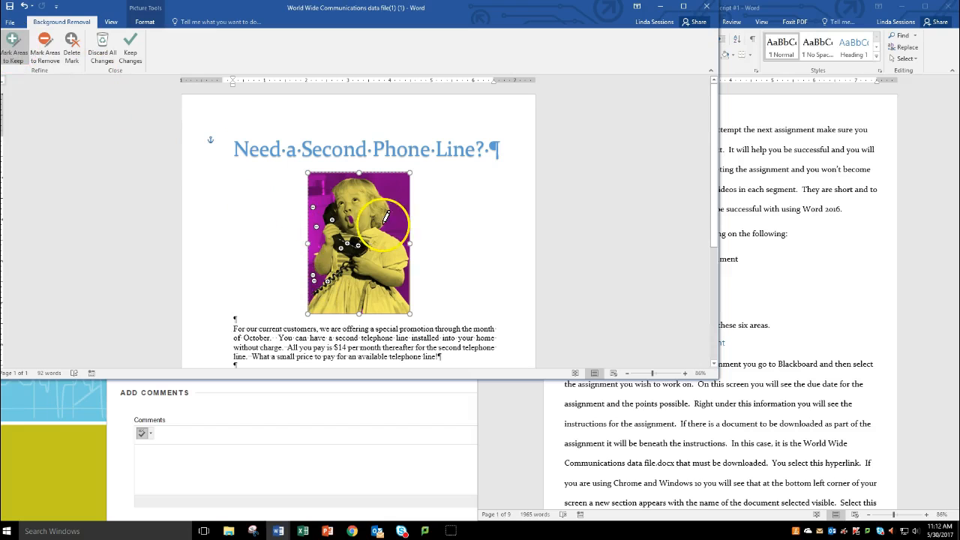
click(351, 218)
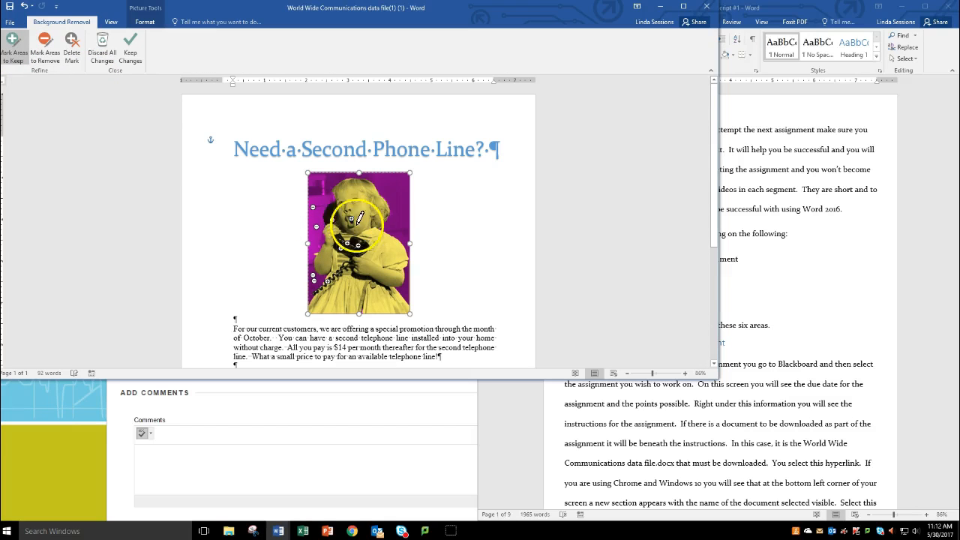
Step: Keep the background removal changes and apply the Pencil Grayscale artistic effect to the picture
click(131, 48)
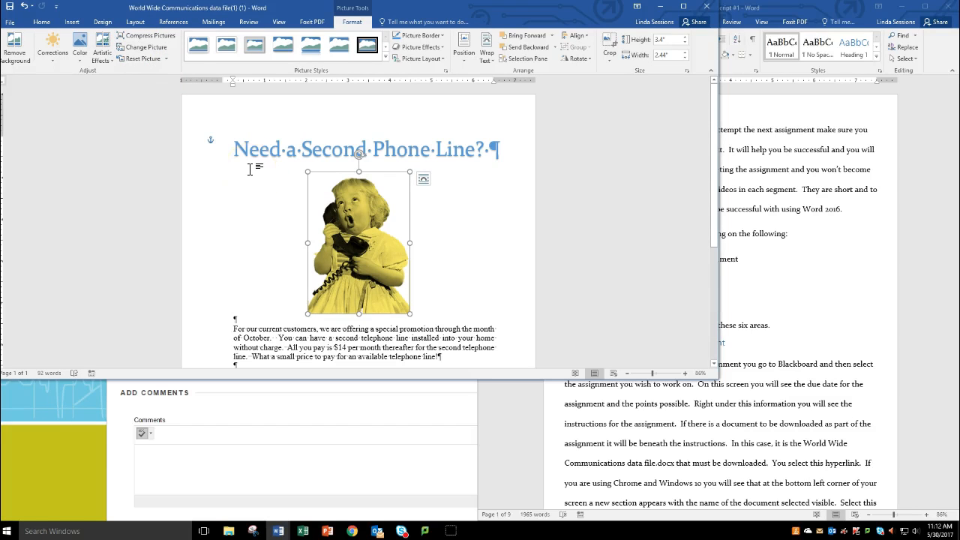
click(103, 56)
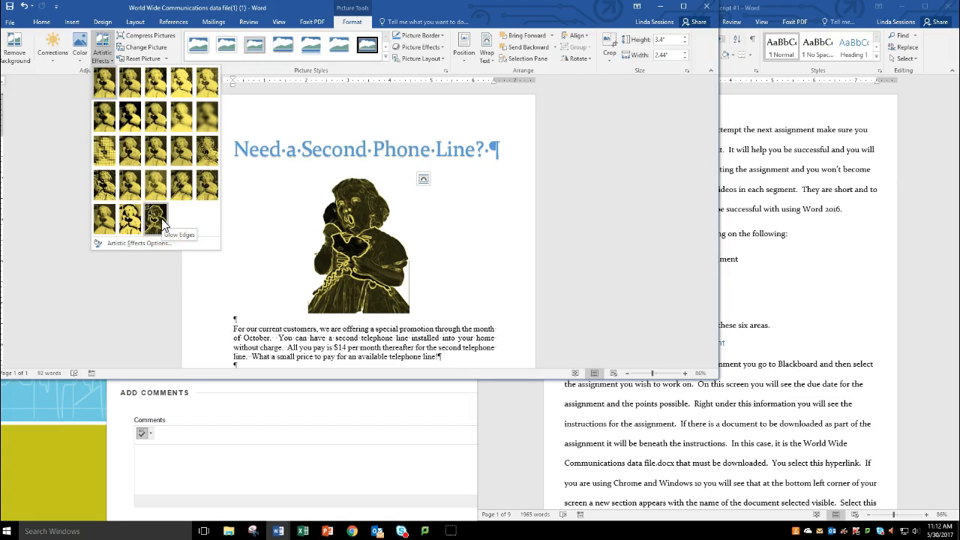
click(138, 227)
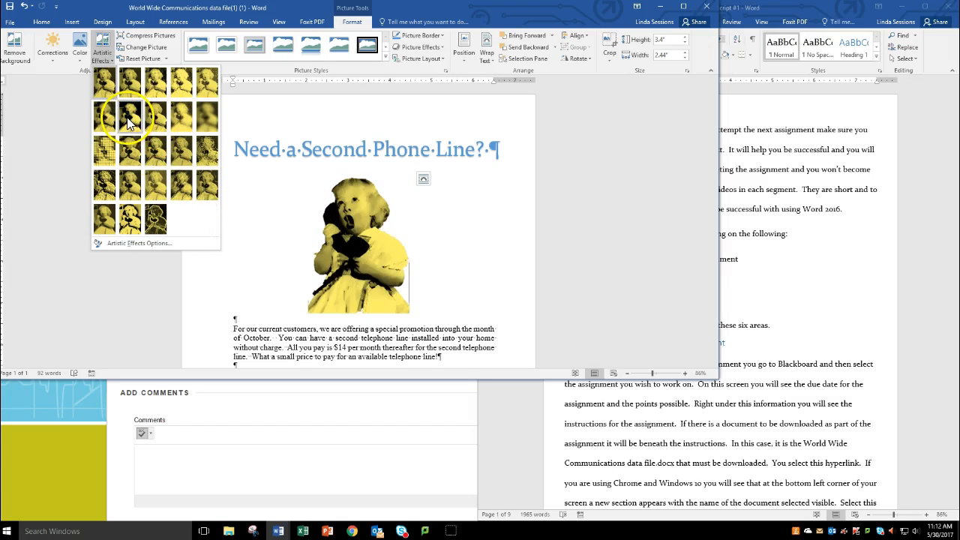
click(155, 86)
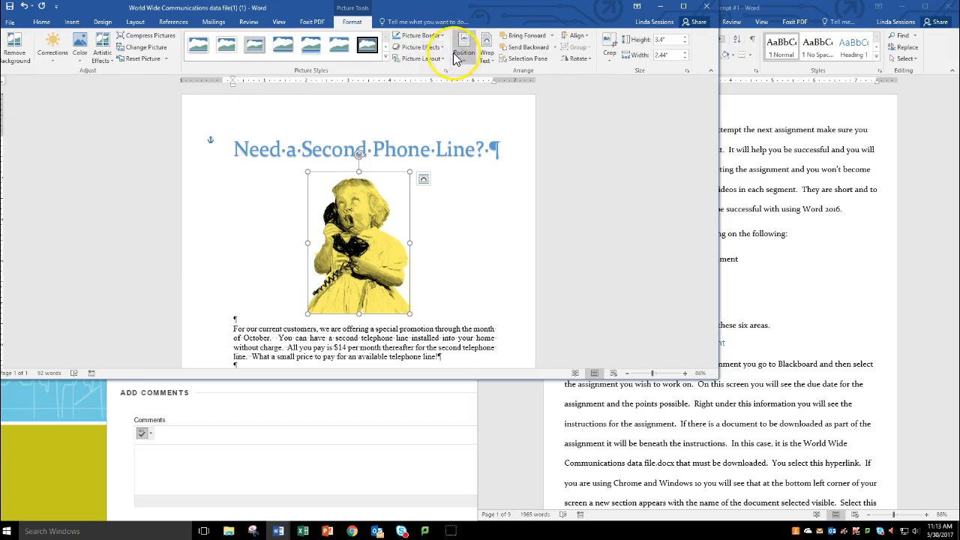
Step: Add a dark blue theme-color border around the picture
click(439, 35)
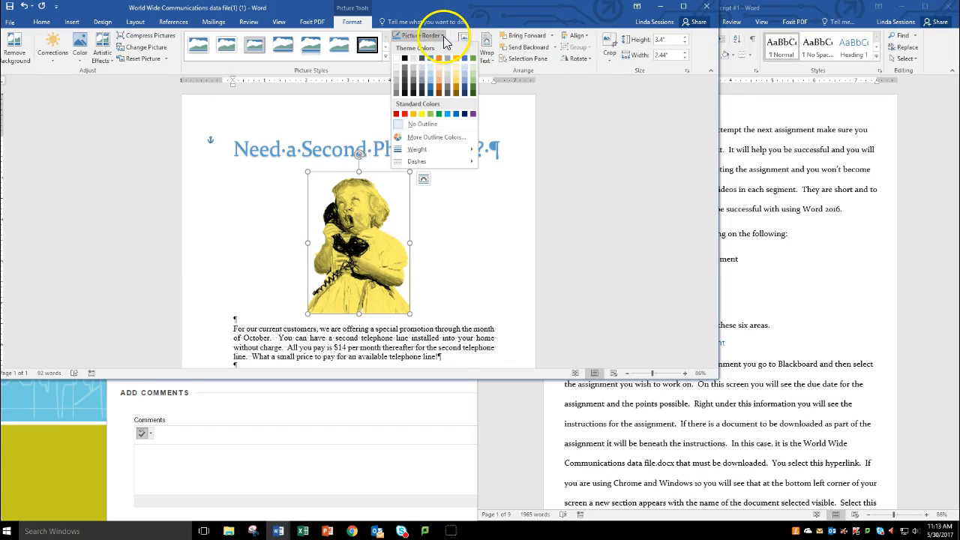
click(431, 89)
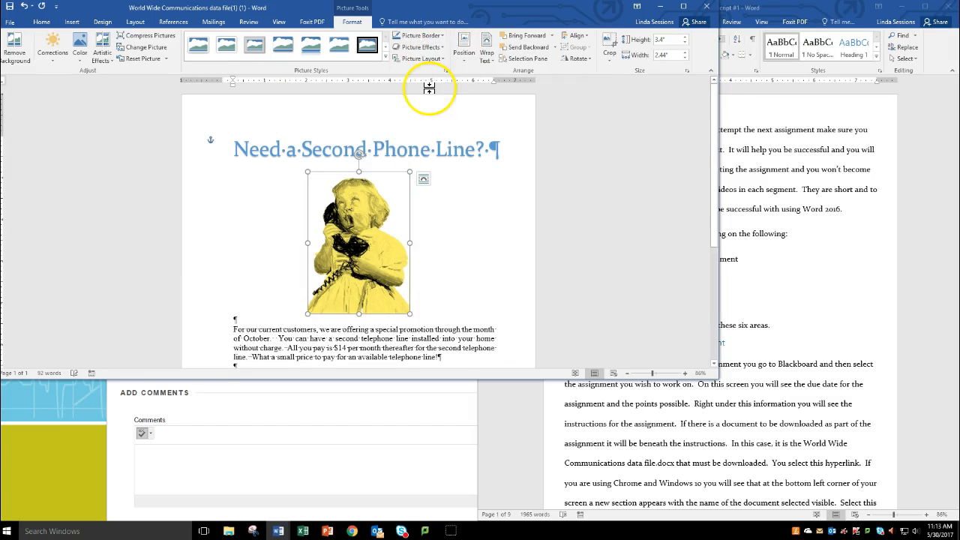
click(463, 224)
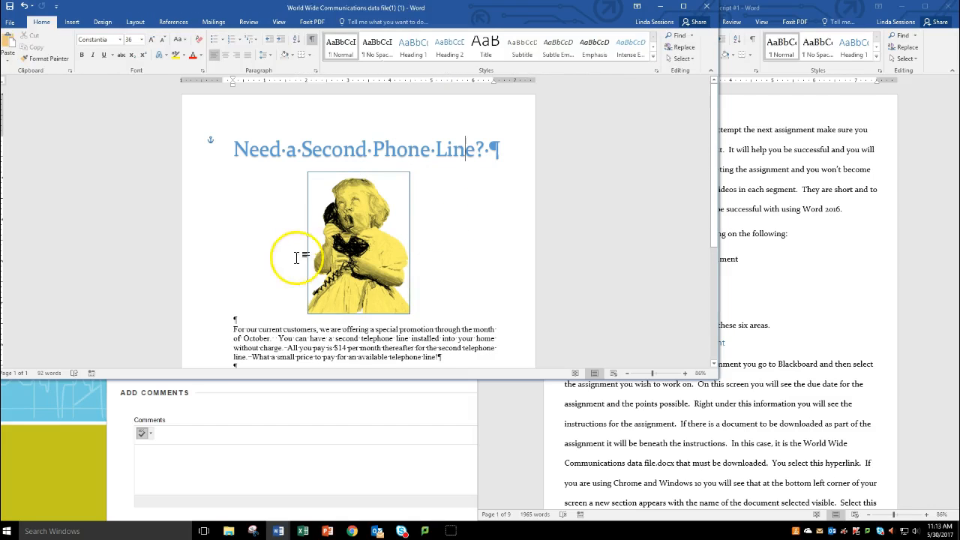
click(367, 255)
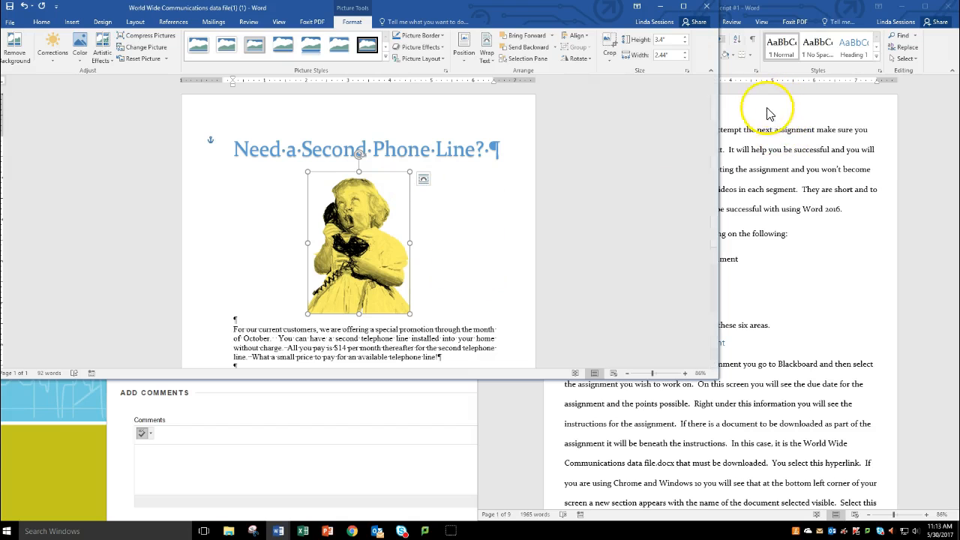
Step: Close the Word 2016 transcript document and move the flyer window clear of the browser tabs
click(508, 444)
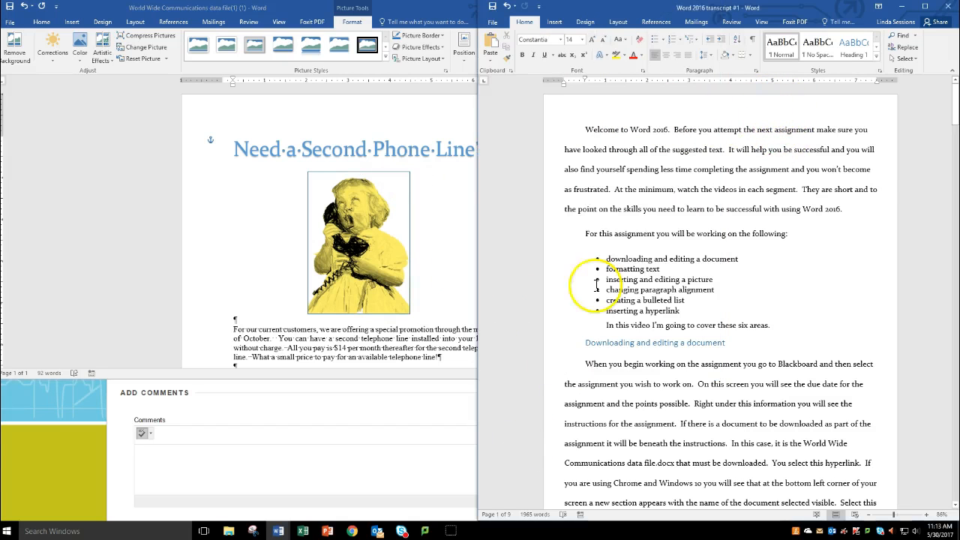
click(947, 6)
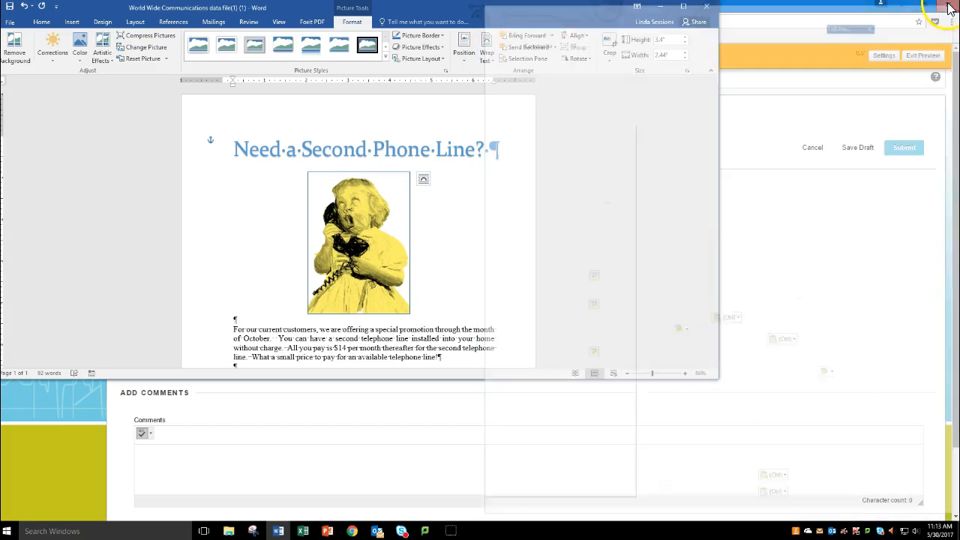
drag(530, 13, 649, 98)
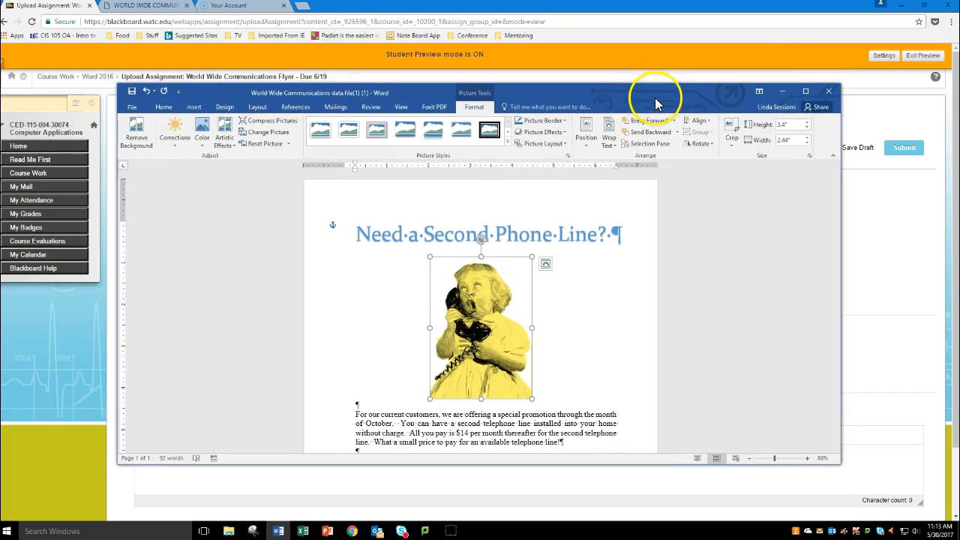
Step: Switch to Chrome, open watc.edu in a new tab, and select its web address for copying
click(228, 7)
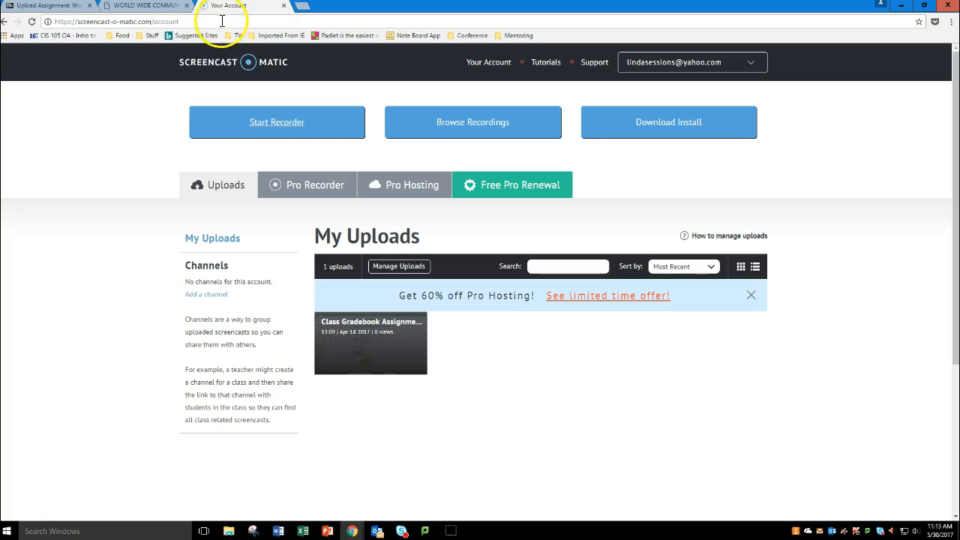
click(304, 8)
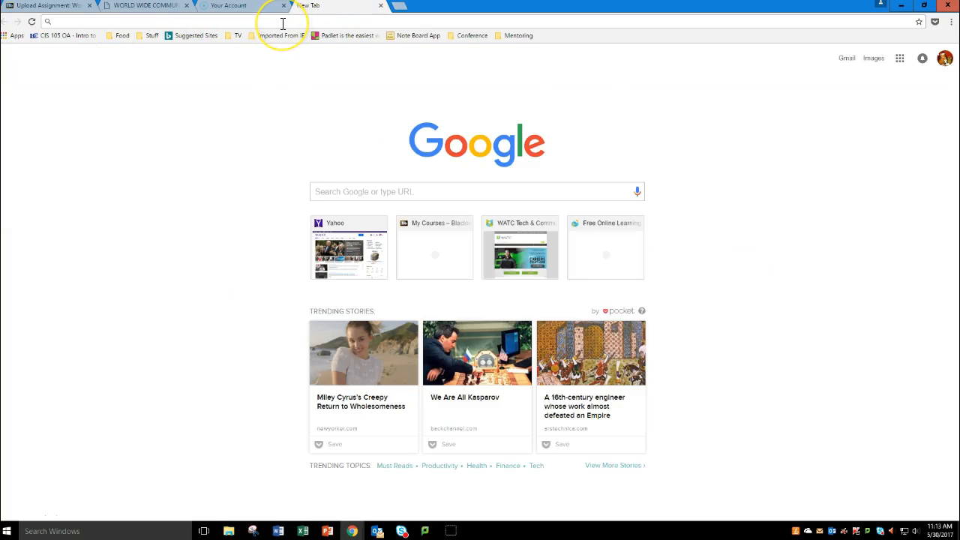
text(watc.edu)
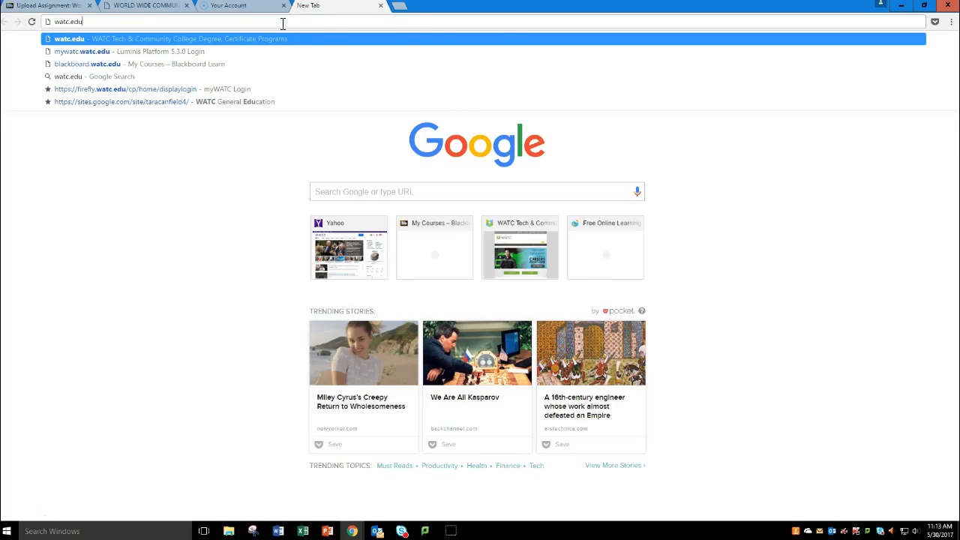
key(Return)
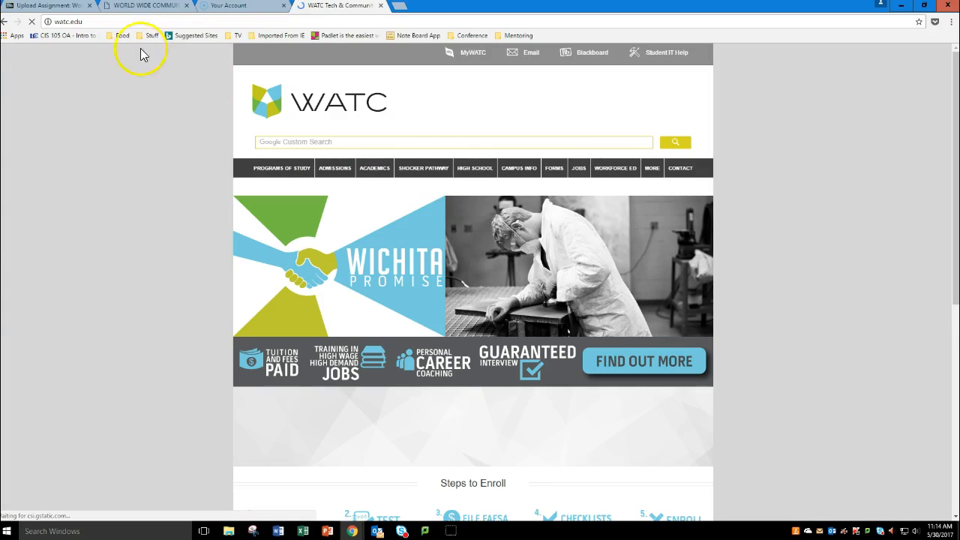
click(95, 21)
key(ctrl+c)
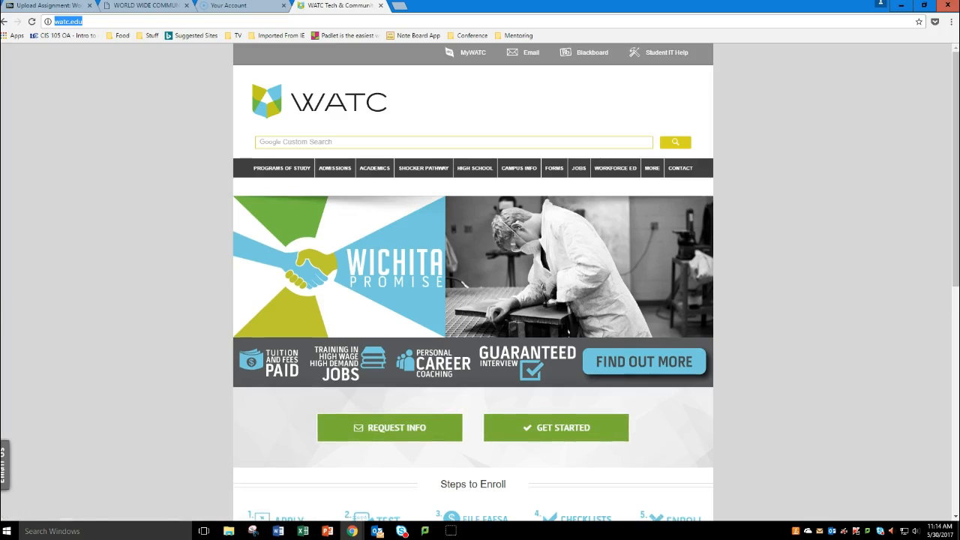
Step: Return to the Word flyer and hyperlink "World Wide Communications.com" in the last bullet to watc.edu
click(278, 531)
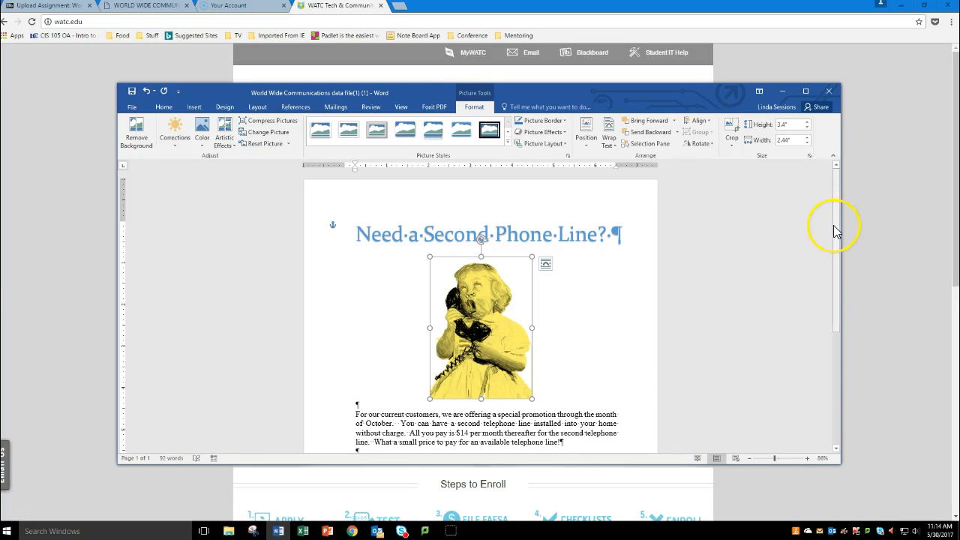
drag(836, 225, 841, 322)
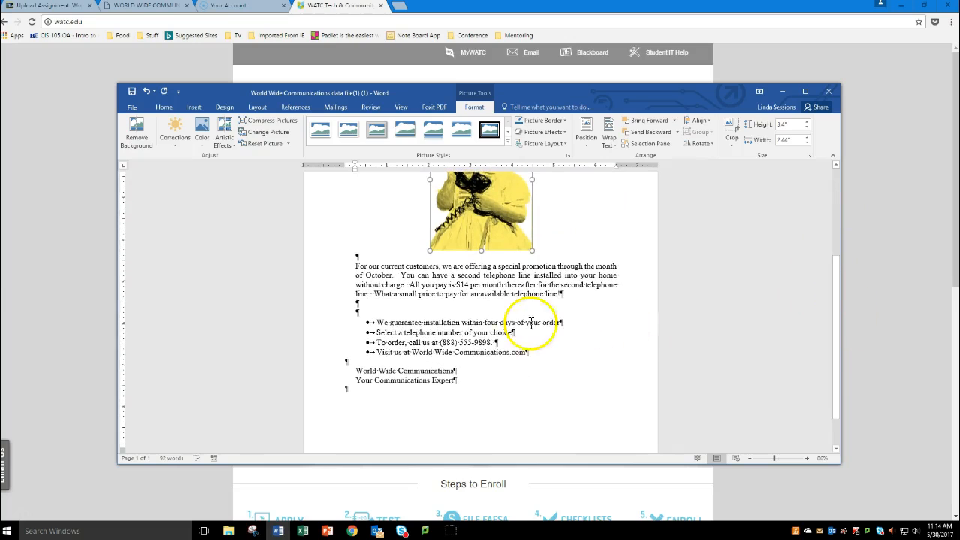
drag(413, 352, 523, 358)
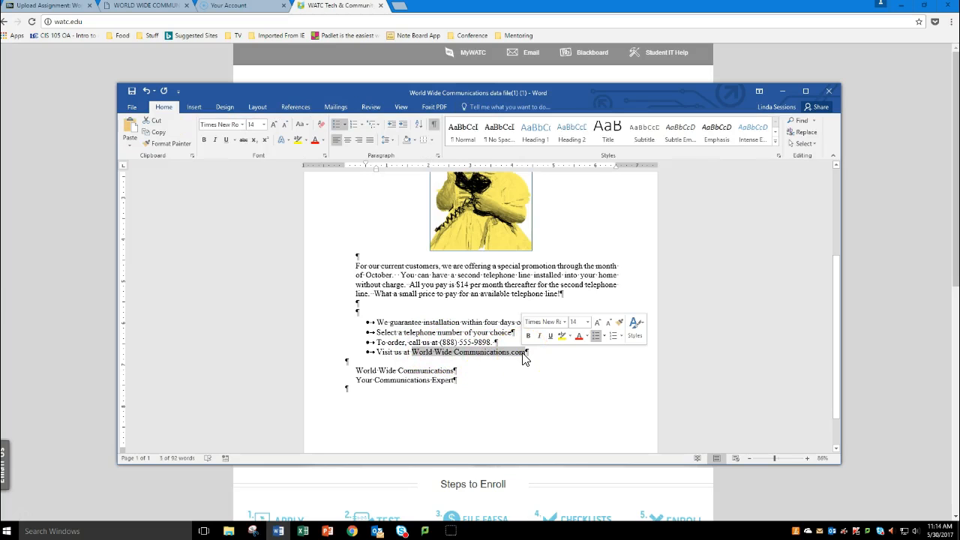
click(195, 108)
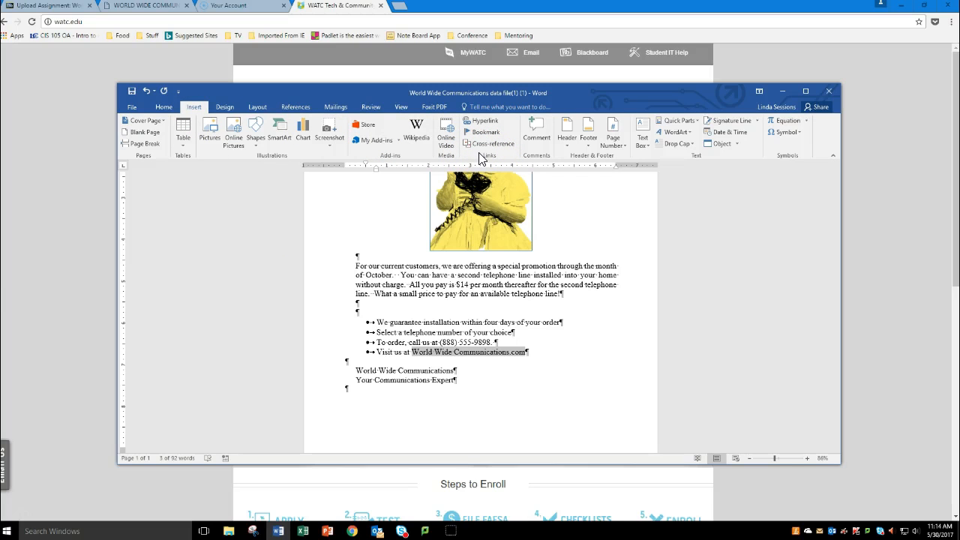
click(485, 121)
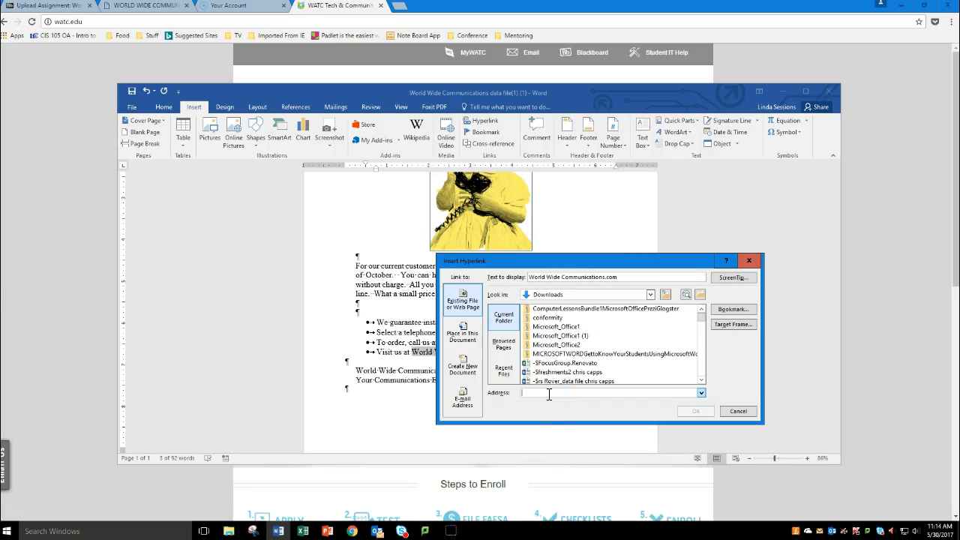
key(ctrl+v)
click(695, 410)
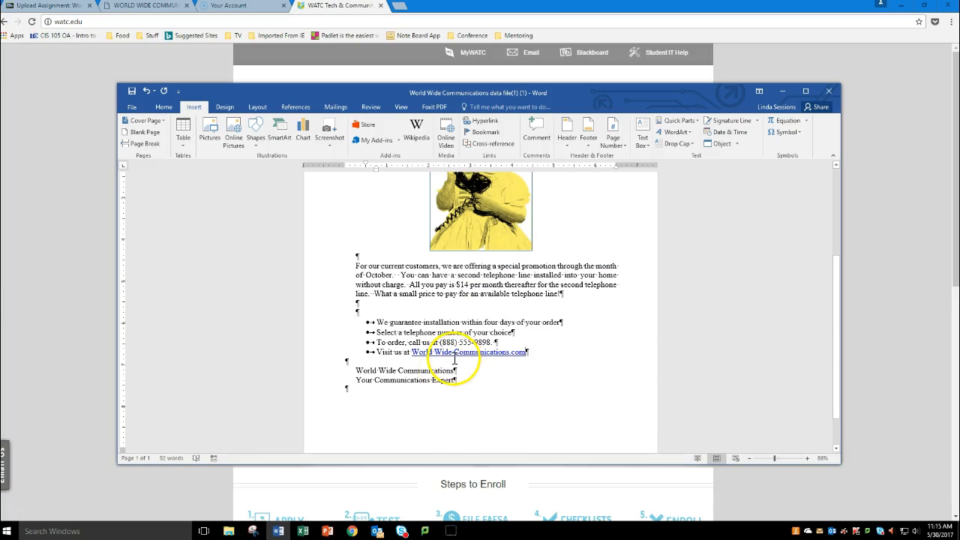
Step: Test the World Wide Communications.com hyperlink by following it to the website, and return to the flyer
mouse_move(457, 354)
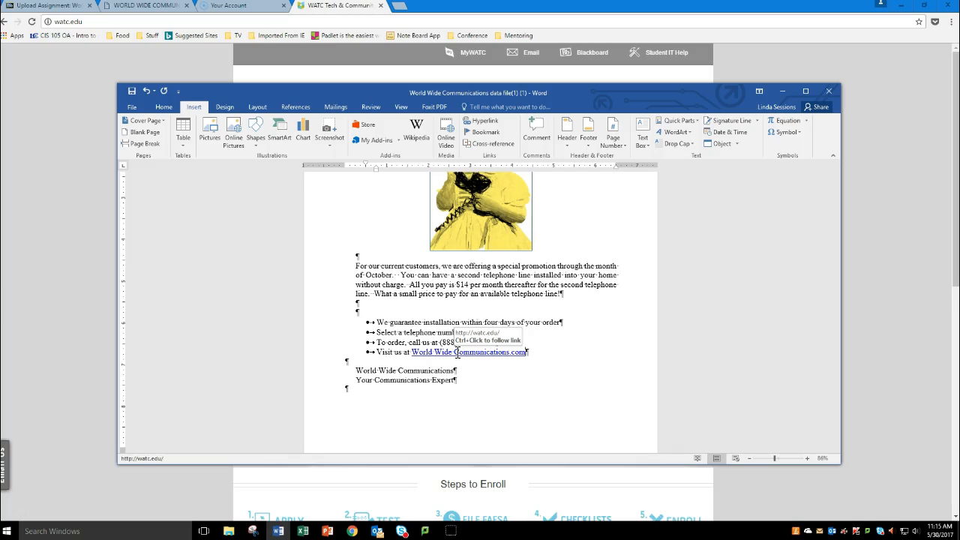
click(457, 352)
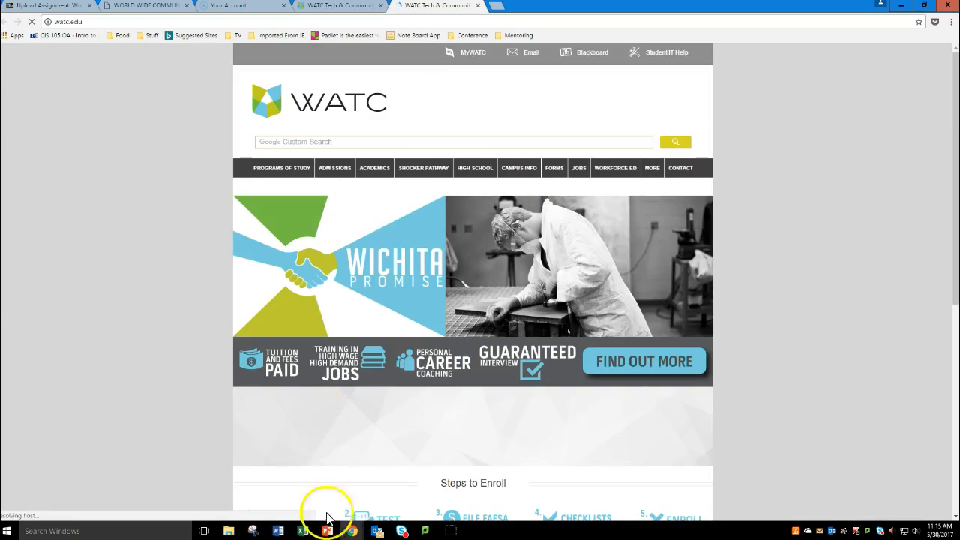
click(278, 531)
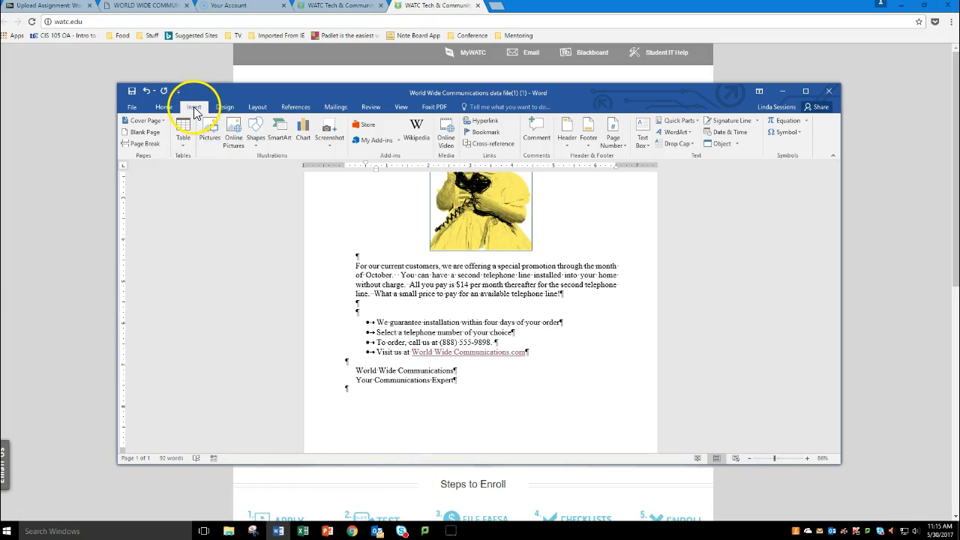
Step: Insert a Blank (Three Columns) header, enter the student's first name in its first placeholder, and close the header
click(567, 140)
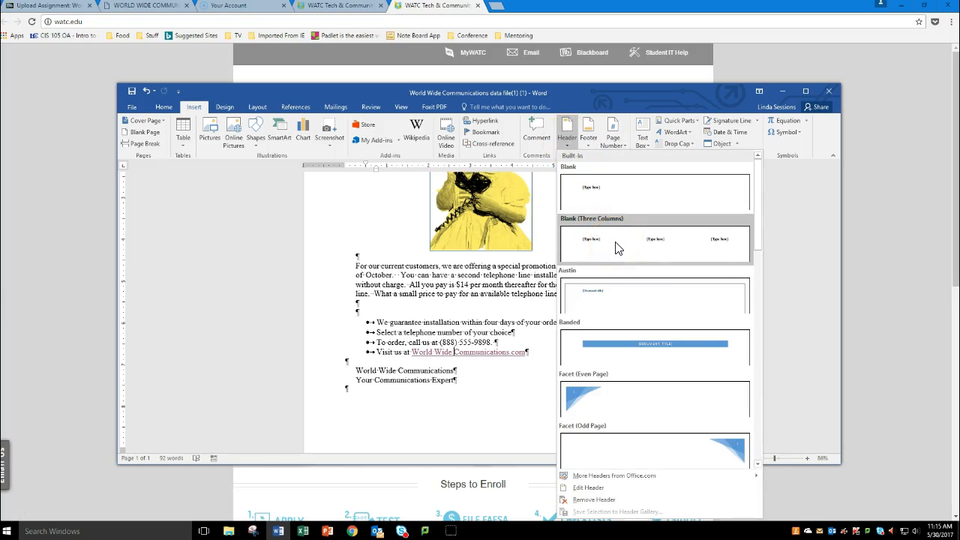
click(617, 249)
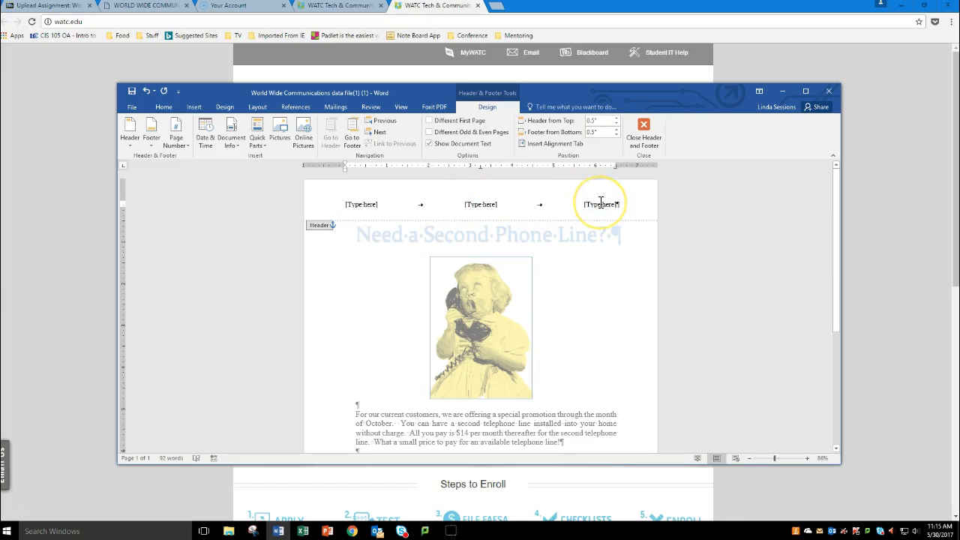
click(360, 206)
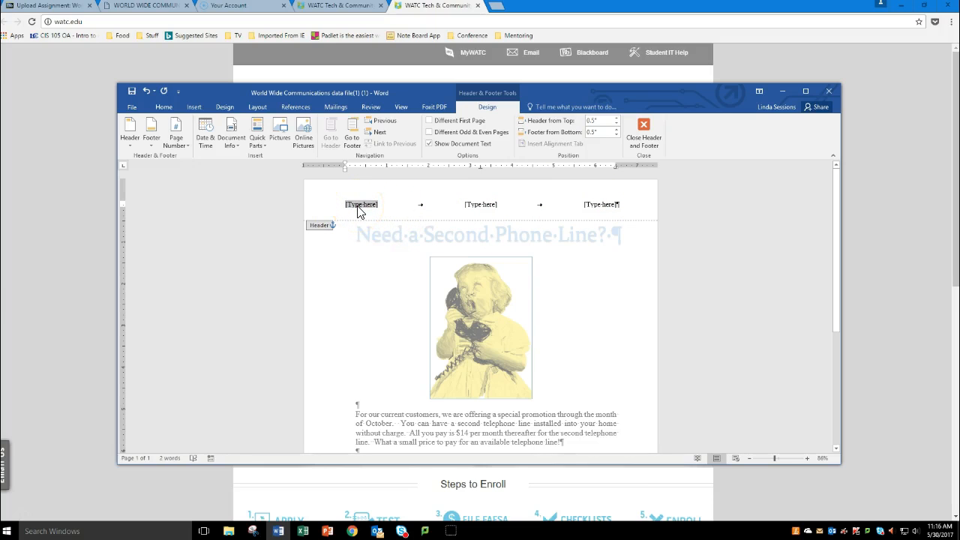
text(Linda)
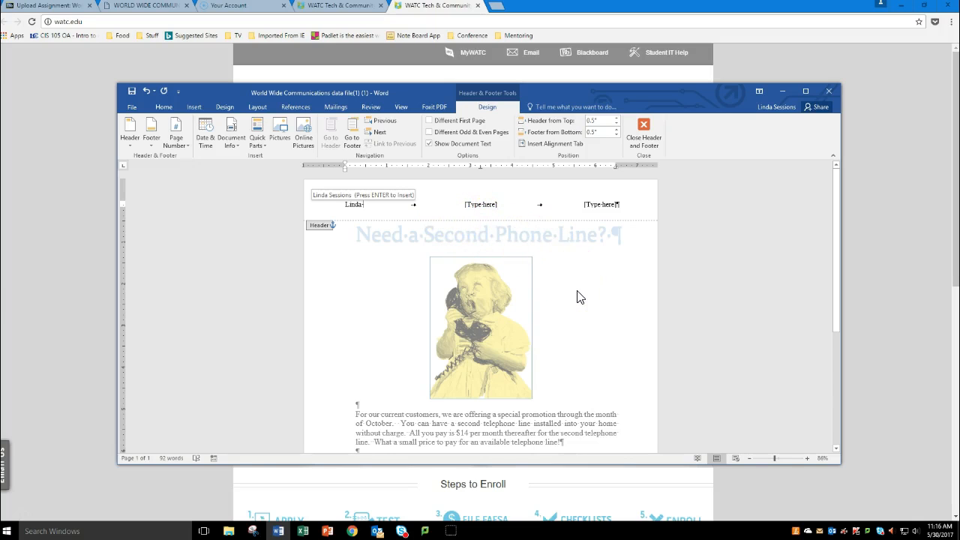
click(647, 131)
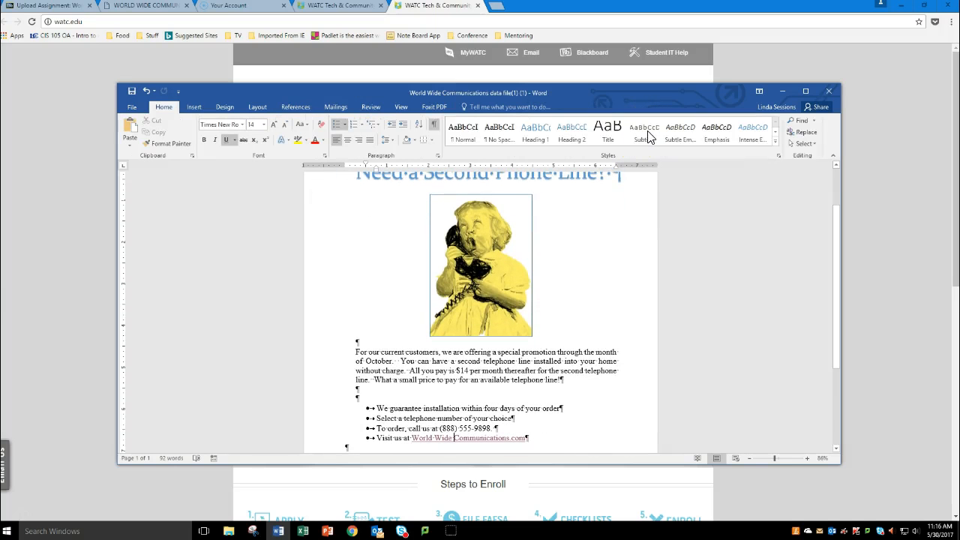
click(832, 238)
drag(836, 238, 835, 192)
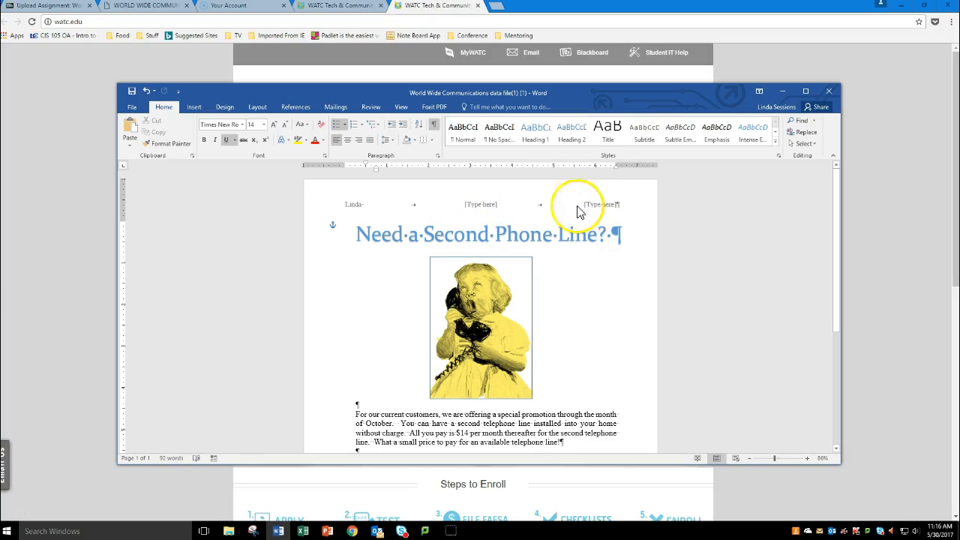
click(477, 210)
Step: Set the page's vertical alignment to Center for the whole document
click(258, 107)
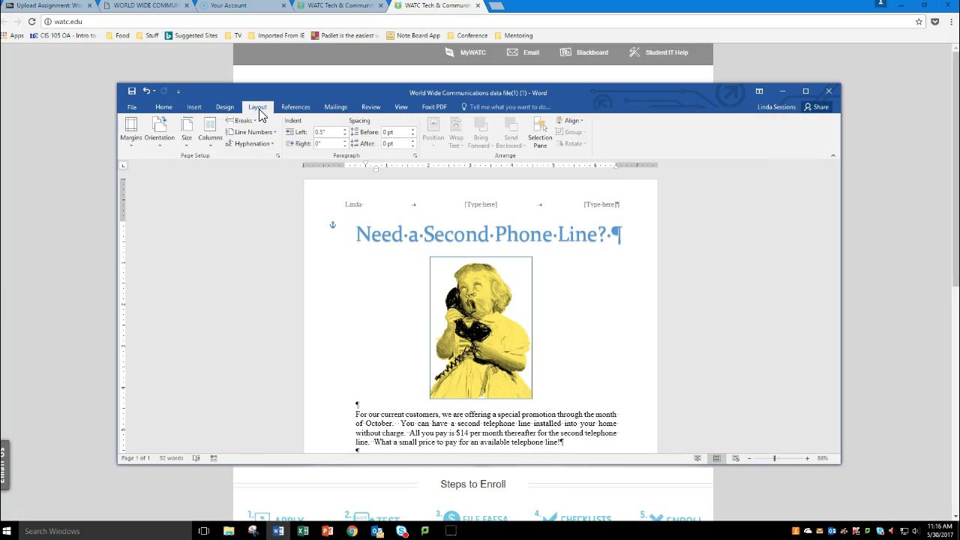
click(279, 156)
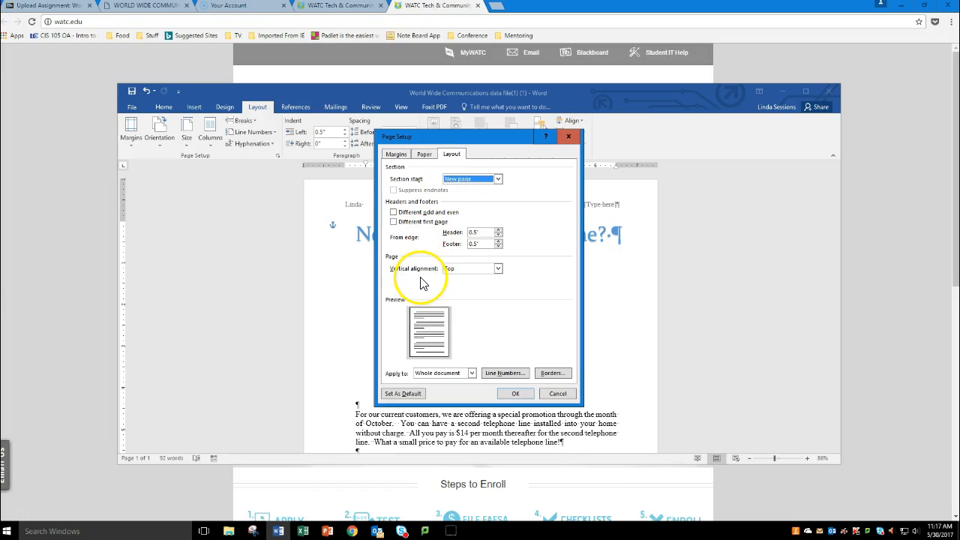
click(498, 269)
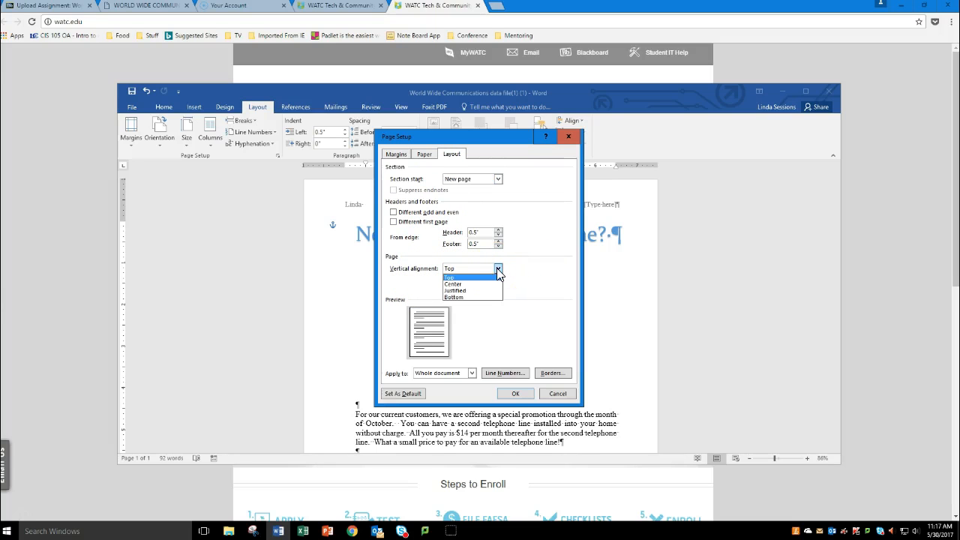
click(465, 285)
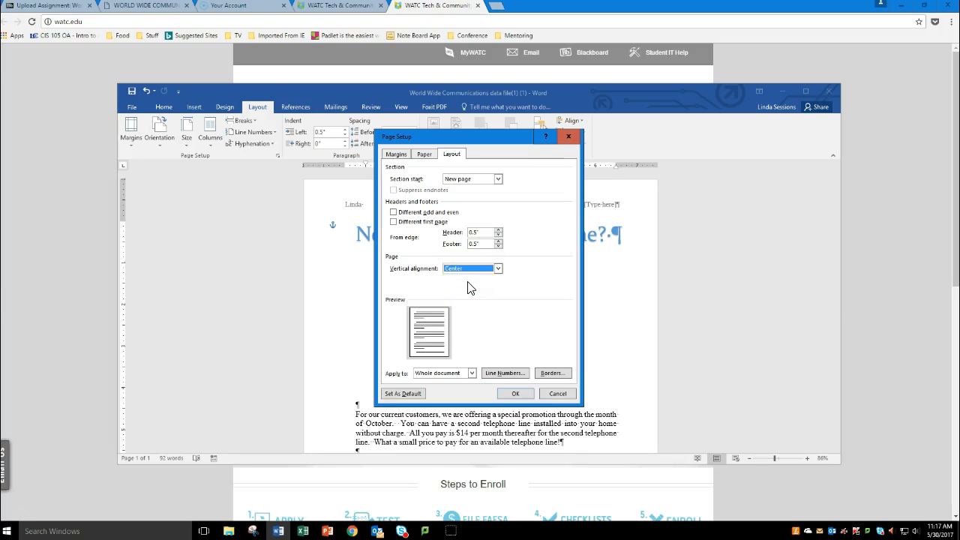
click(515, 393)
scroll(567, 396, down, 1)
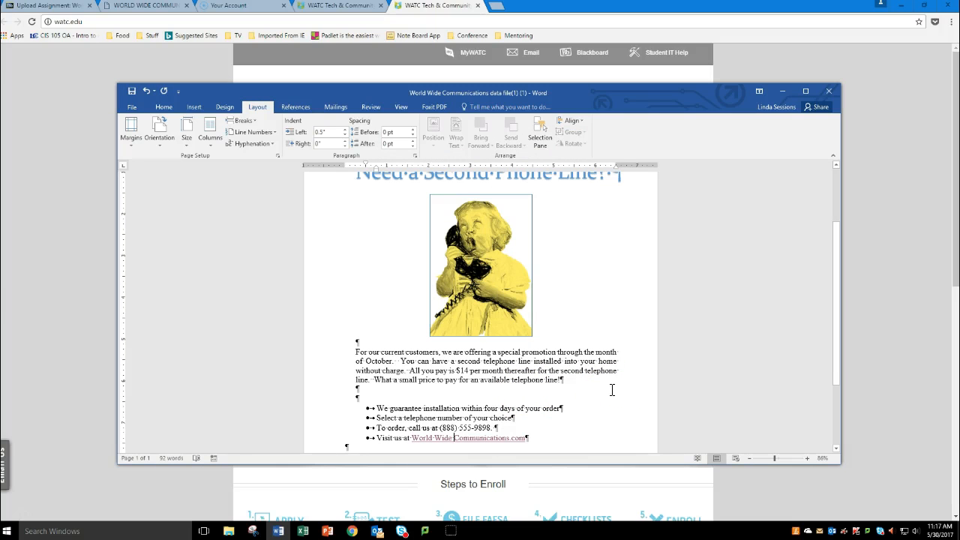
click(600, 392)
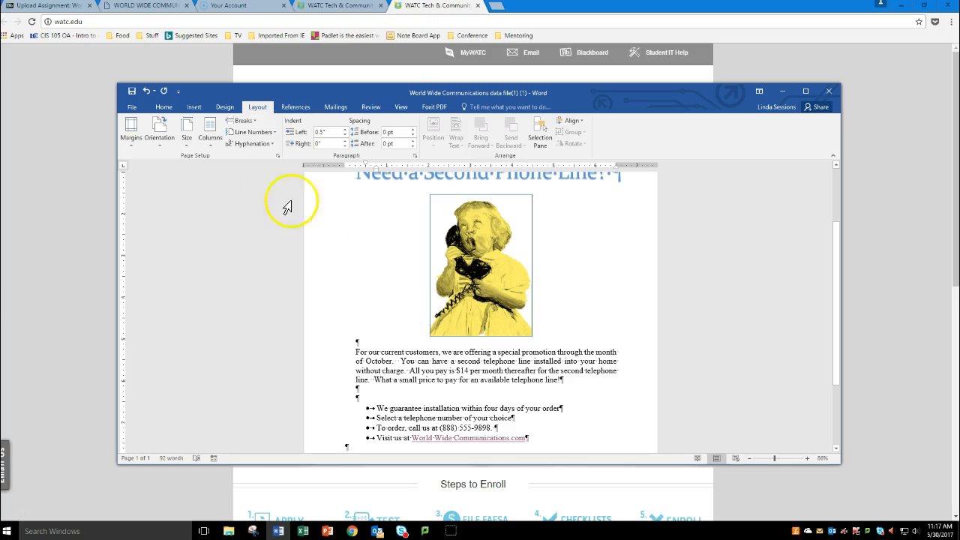
Step: Check the flyer's full-page layout in the print preview and return to the document
click(134, 107)
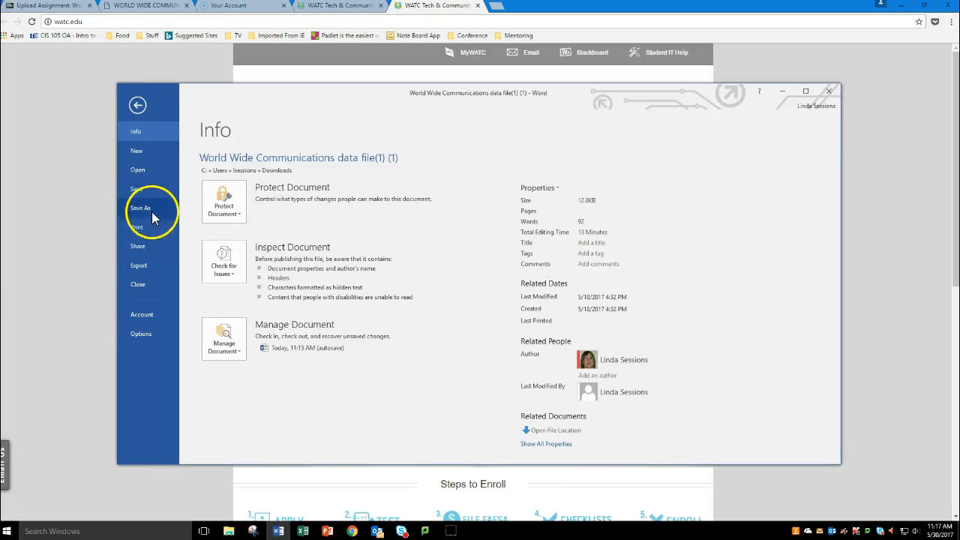
click(151, 228)
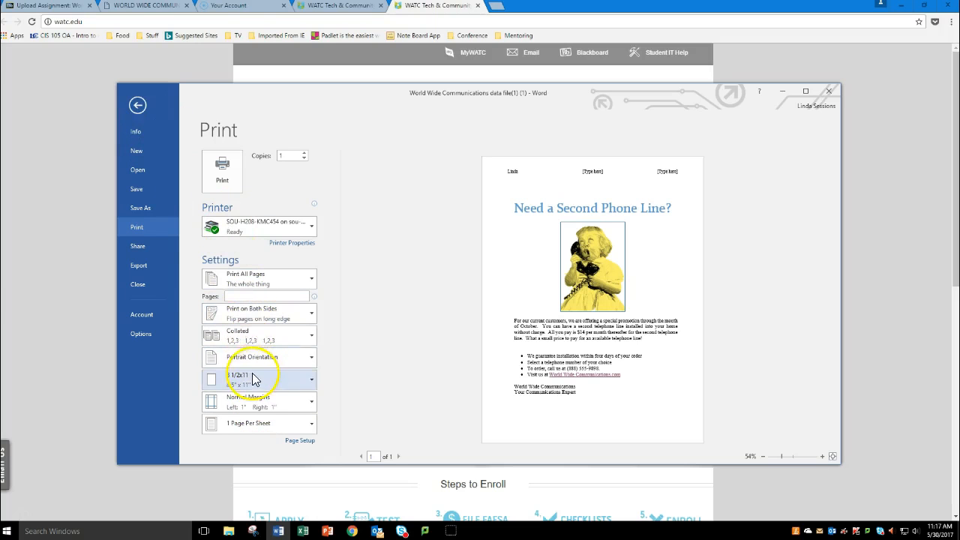
click(137, 105)
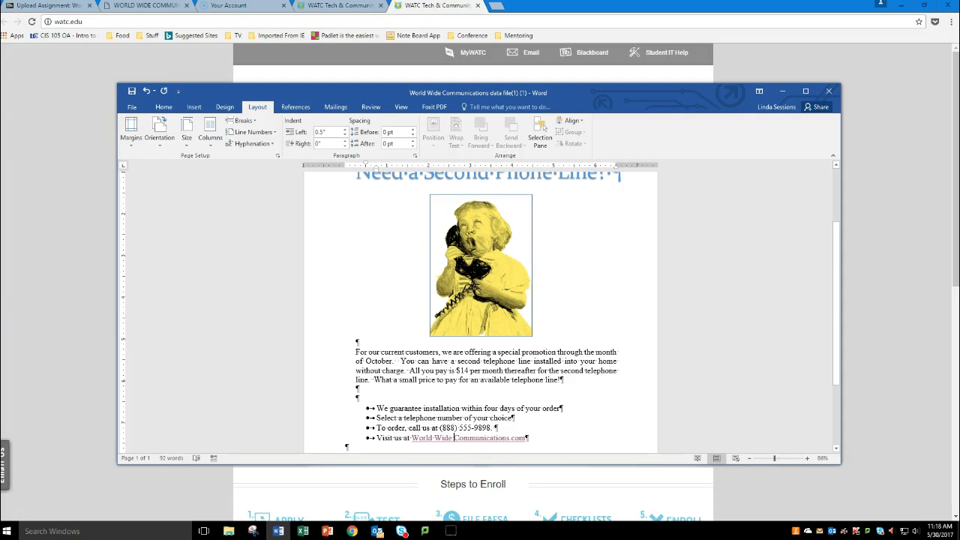
Step: Save the flyer to the Desktop as a Word document under its existing file name, and close Word
click(131, 108)
click(139, 208)
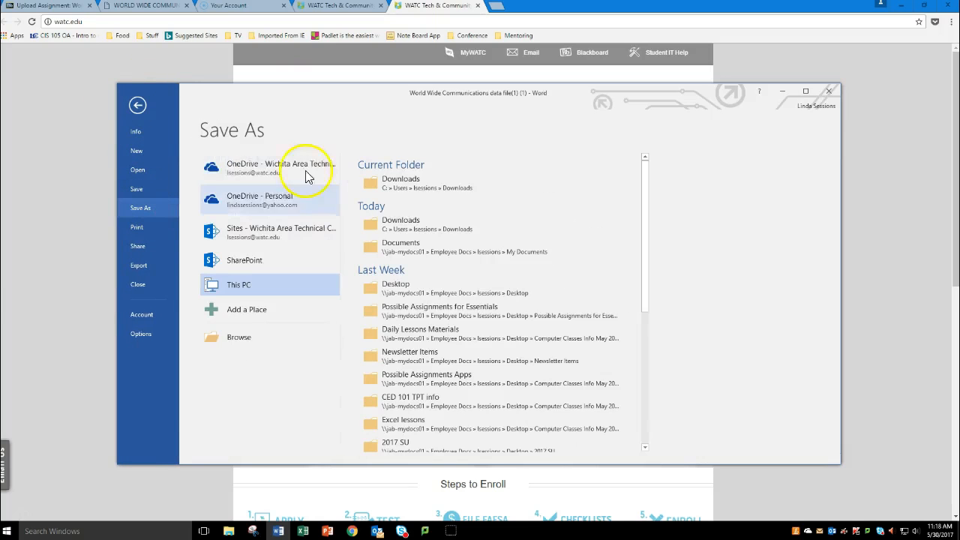
double_click(234, 285)
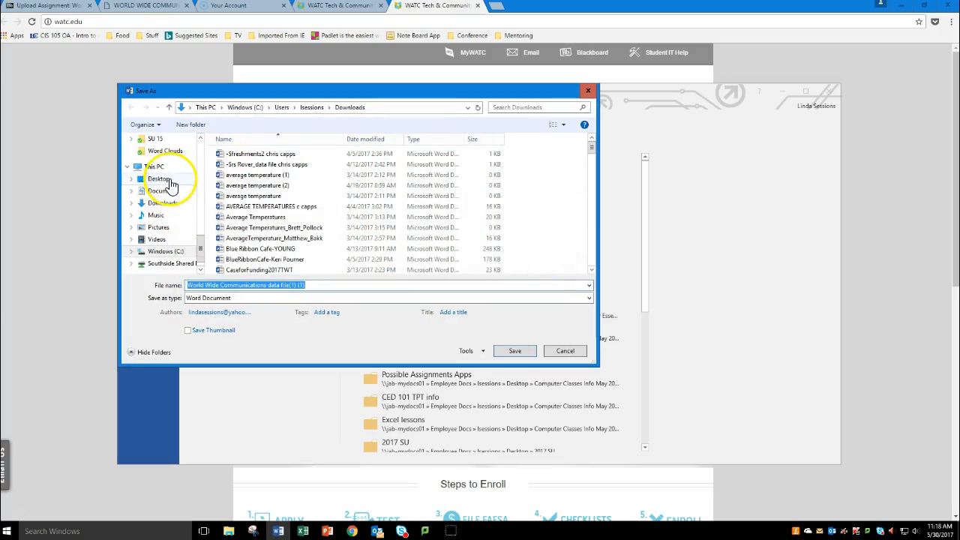
click(170, 182)
click(513, 351)
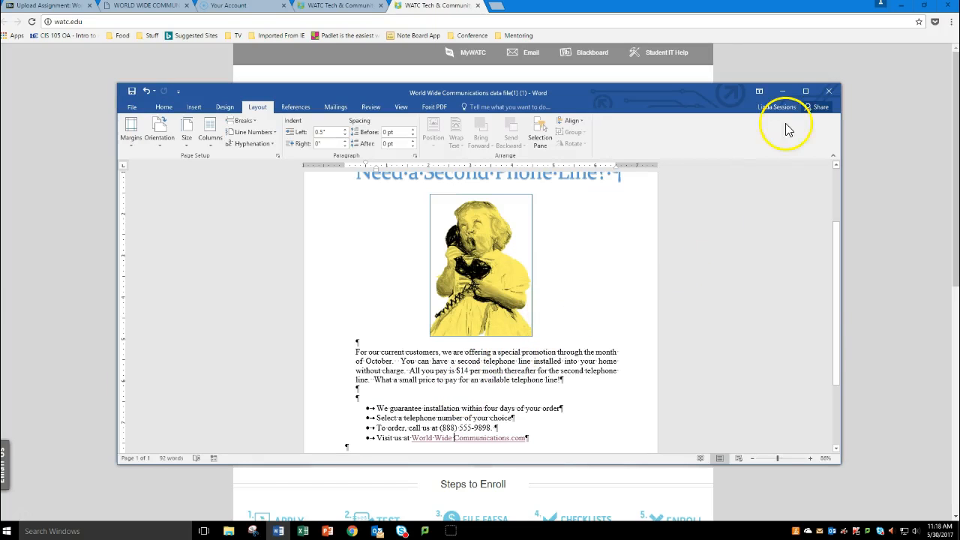
click(829, 91)
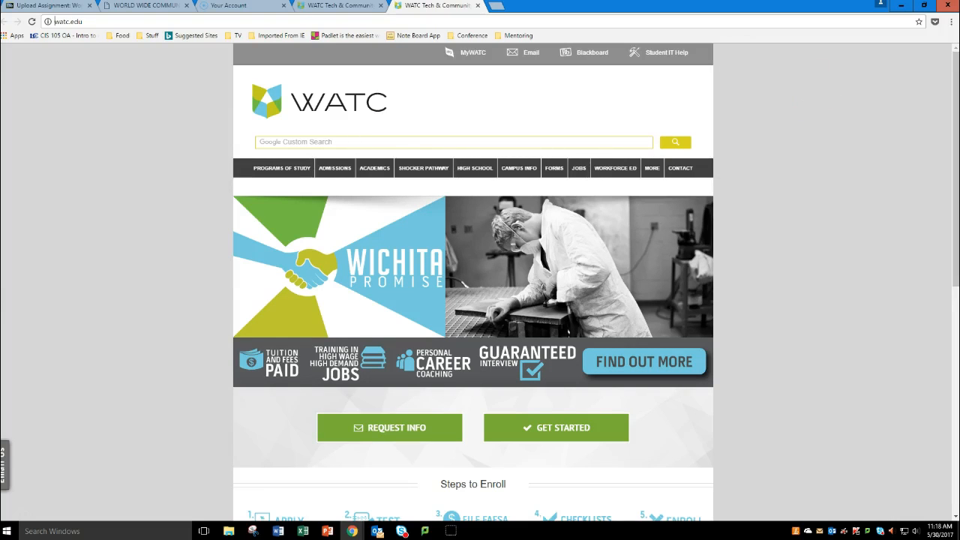
Step: In Chrome's Blackboard assignment page, attach "World Wide Communications data file(1) (1)" from the Desktop and submit the assignment
click(34, 8)
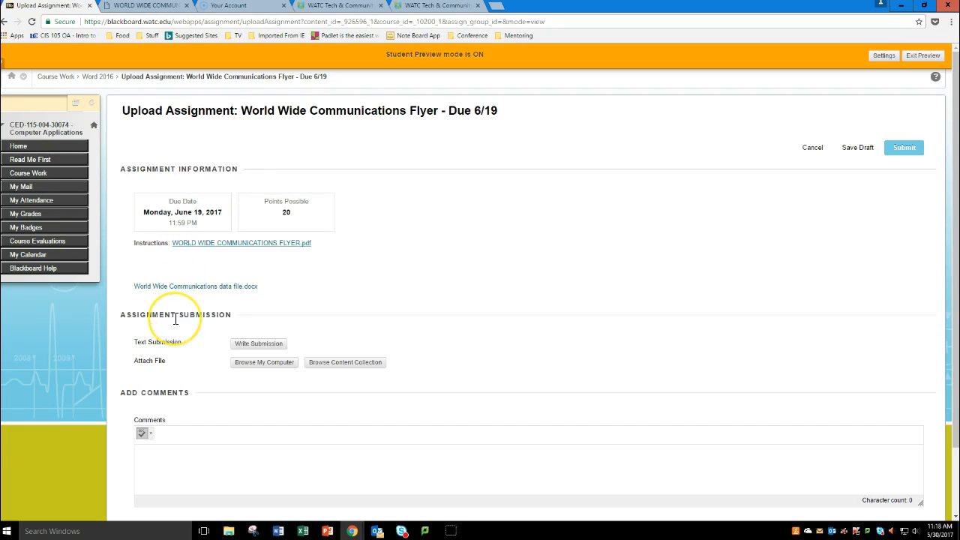
click(248, 366)
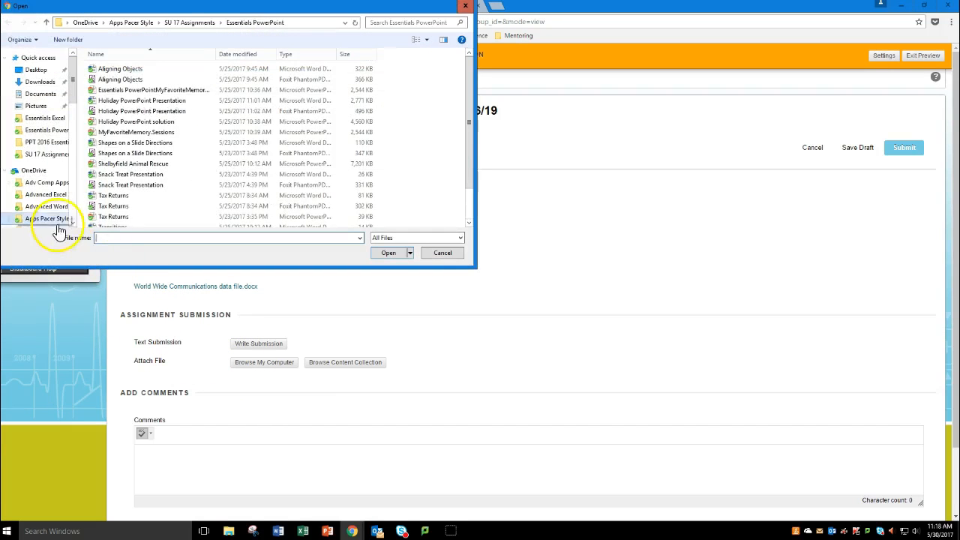
click(39, 71)
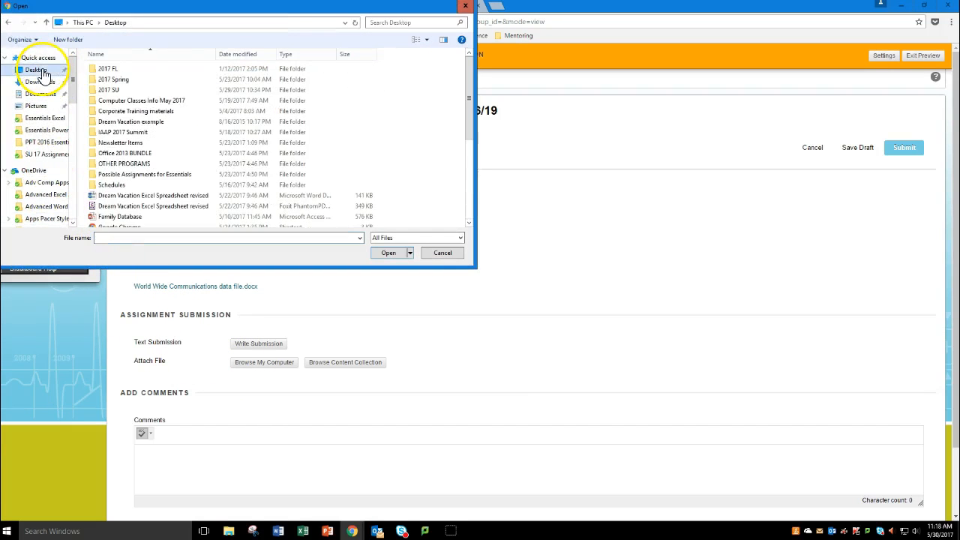
drag(471, 78, 488, 165)
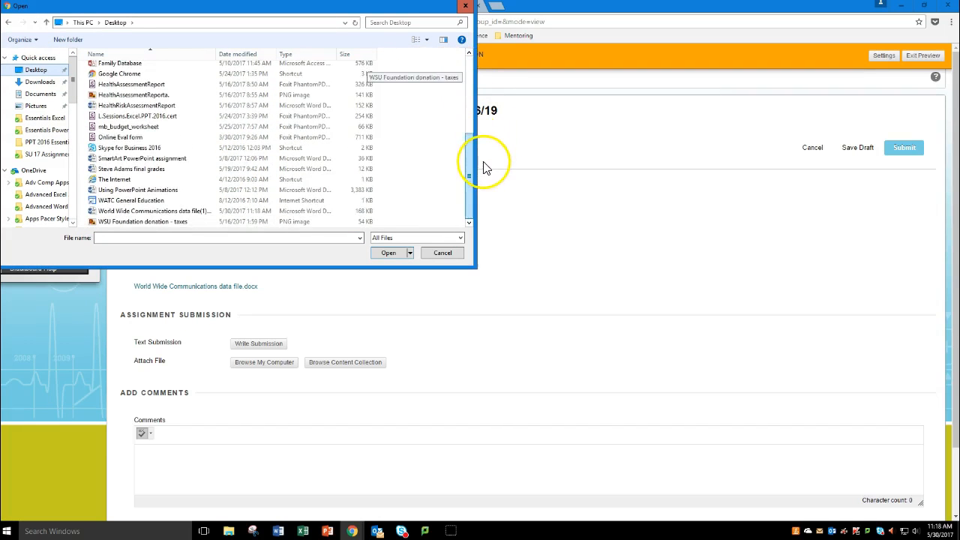
click(166, 213)
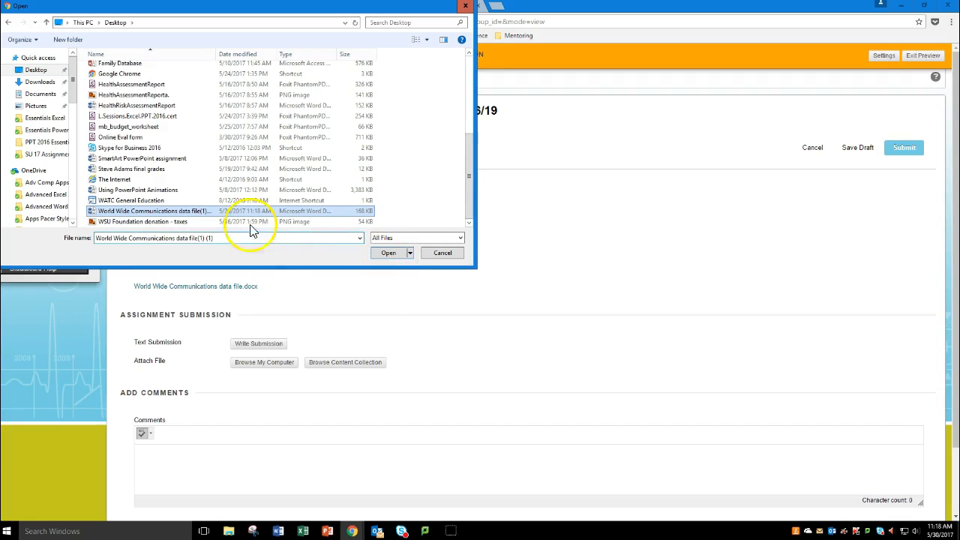
click(389, 254)
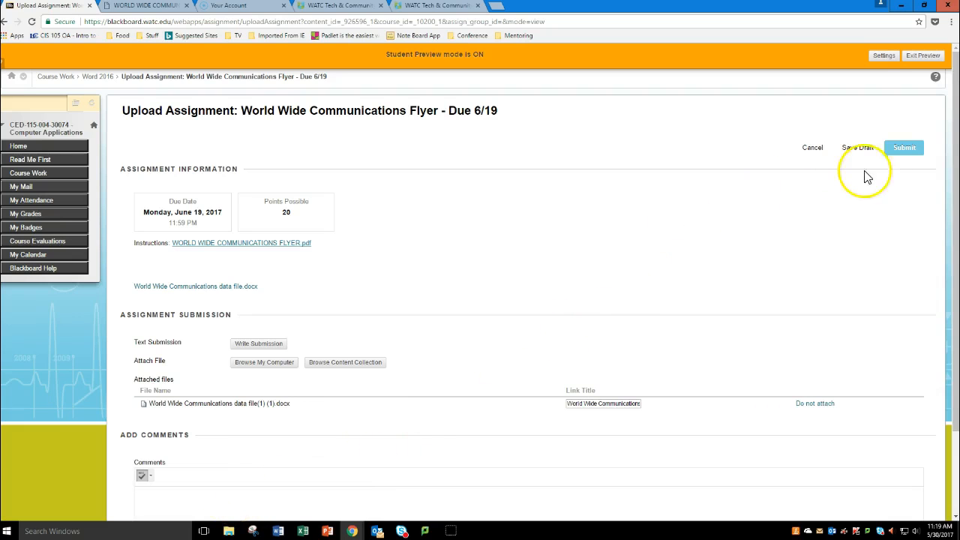
click(906, 143)
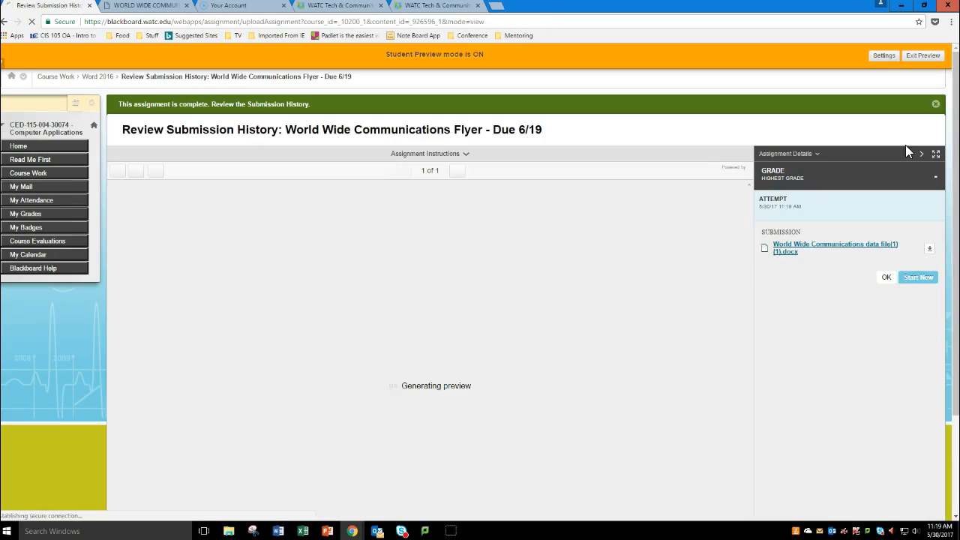
Step: Download the submitted flyer and open it in Word to check it, then close it and start a new submission attempt in Blackboard
click(758, 249)
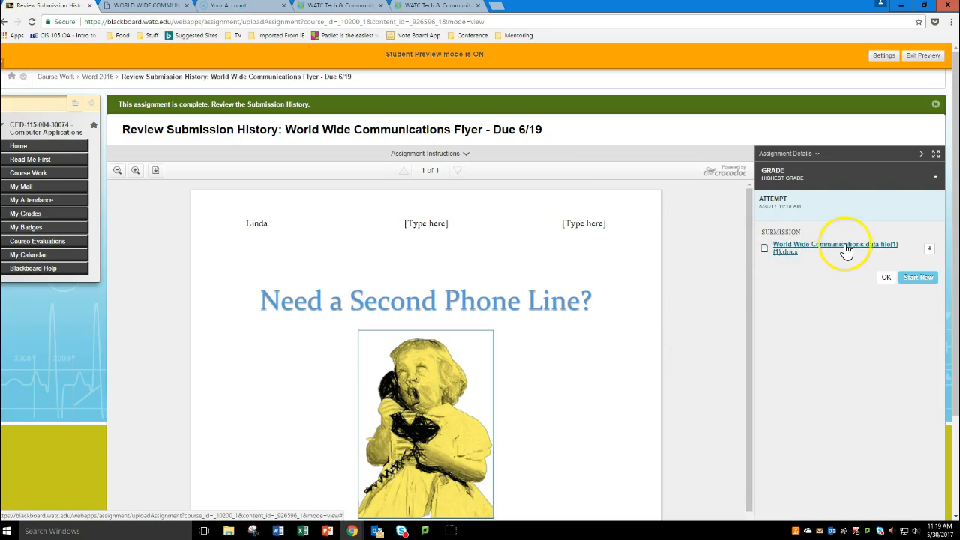
click(930, 250)
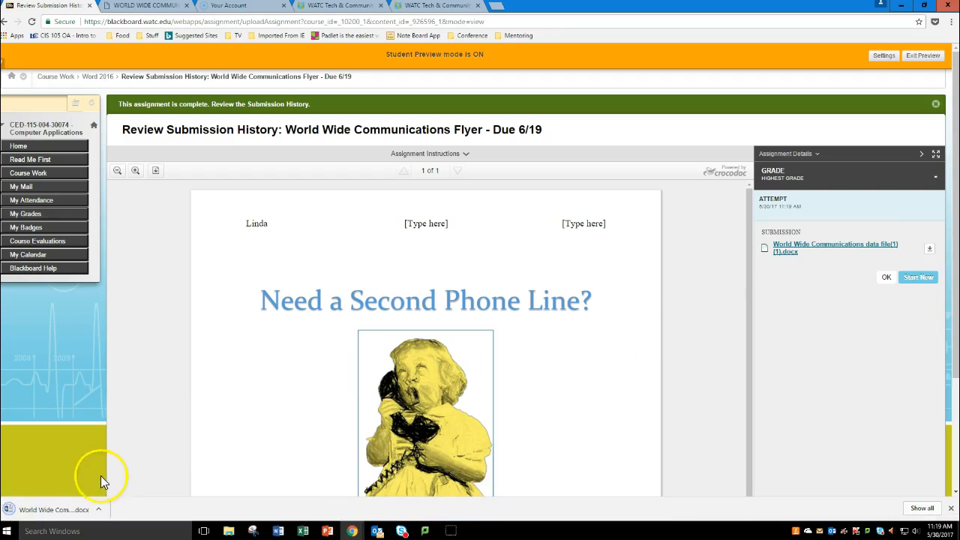
click(75, 512)
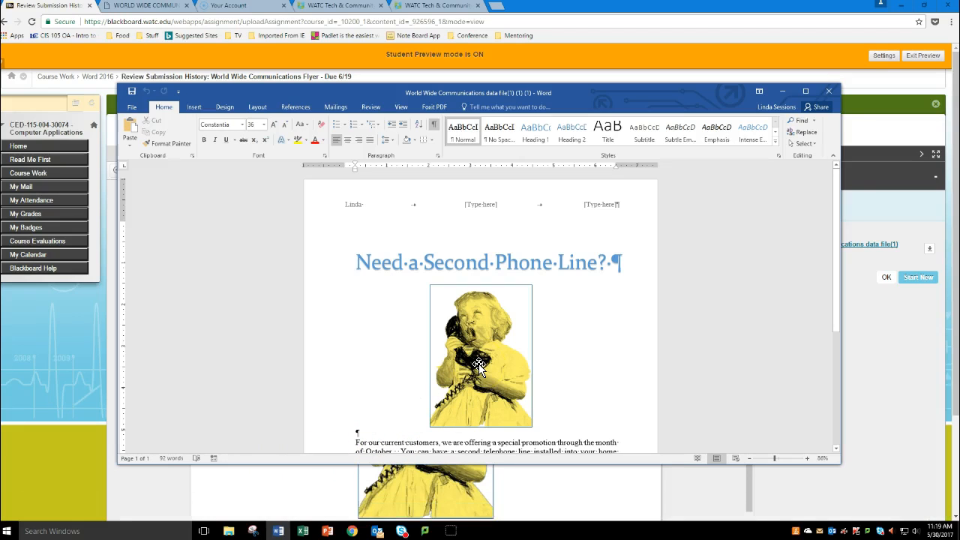
click(828, 91)
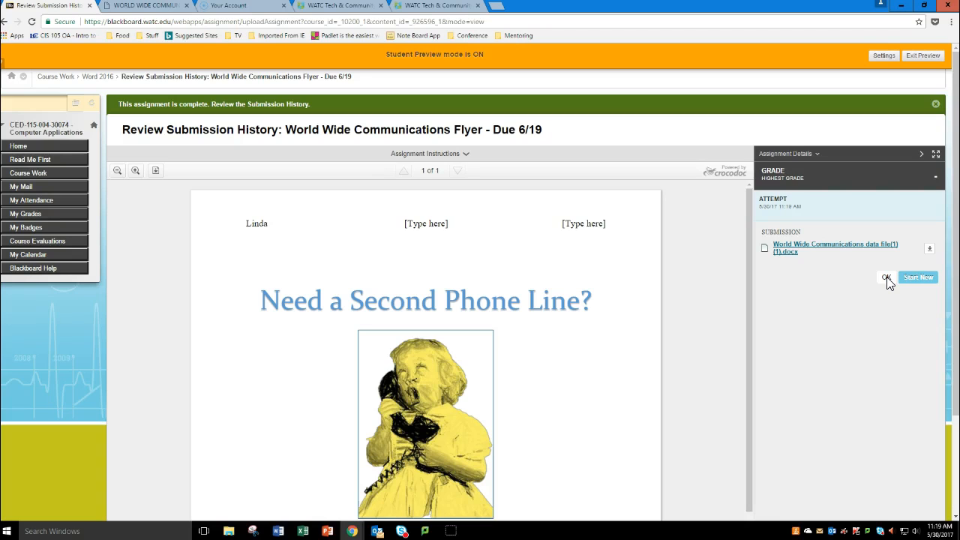
click(920, 285)
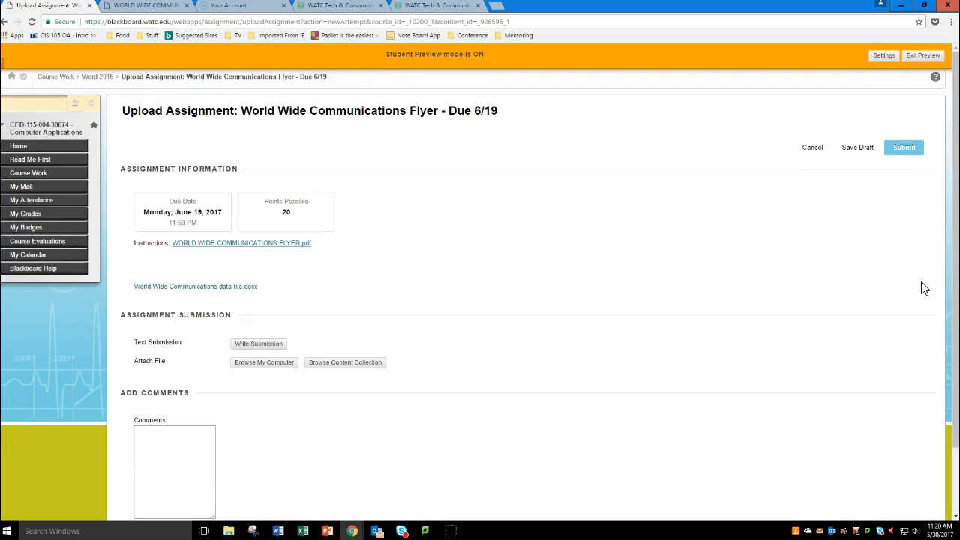